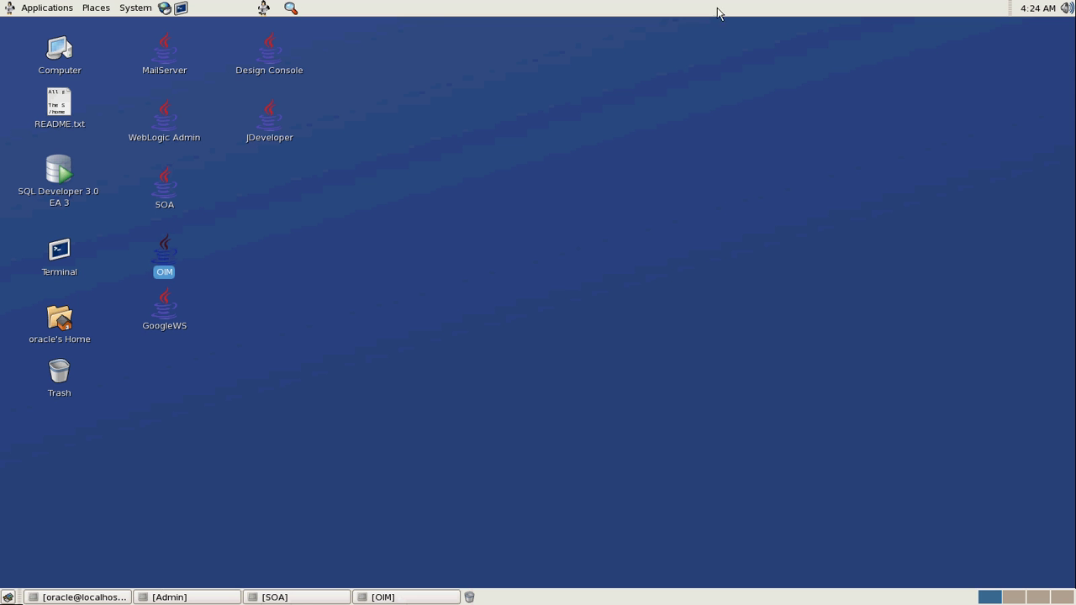
Bring back the terminal in the base_domain bin folder and clear it to a fresh prompt
left_click(101, 595)
left_click(687, 137)
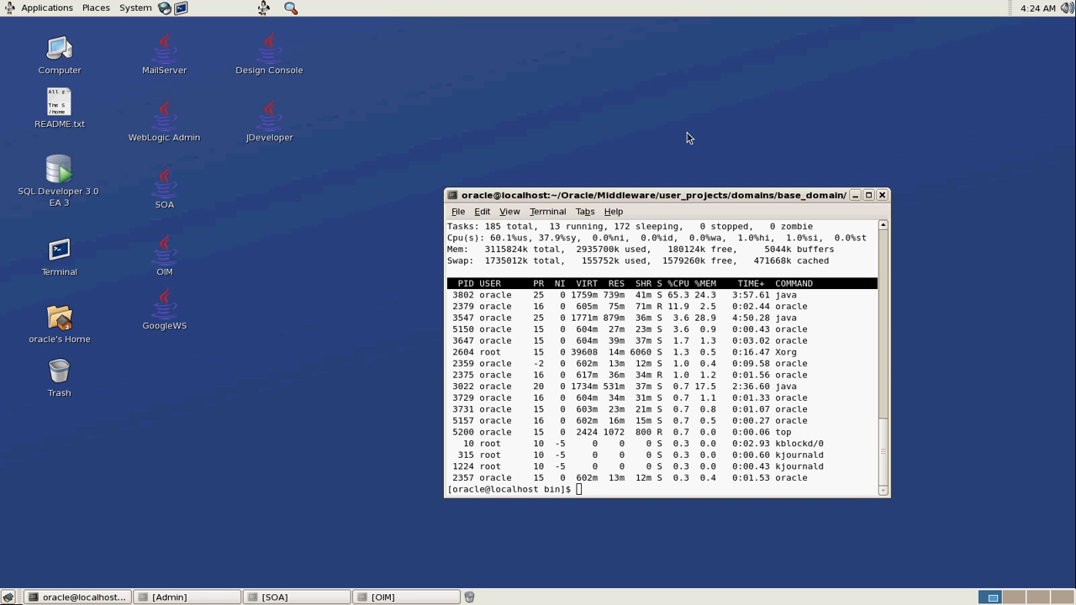
left_click(667, 213)
type("clea")
type("r")
key("Return")
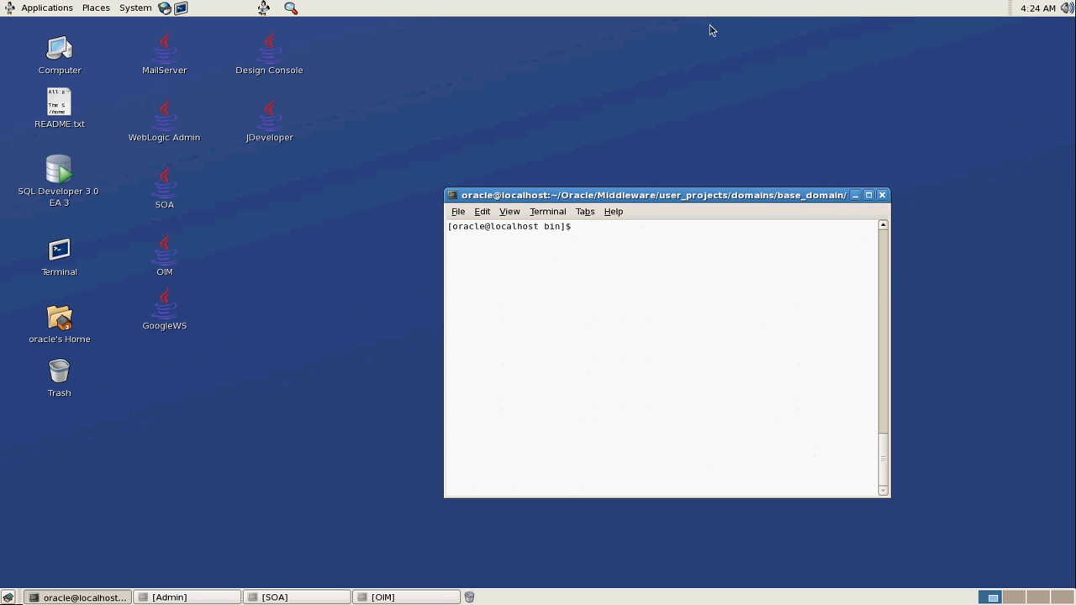
Exit remote desktop full screen, minimize the terminal and Trillian, and start a new Create User form
left_click(717, 12)
key("alt+Tab")
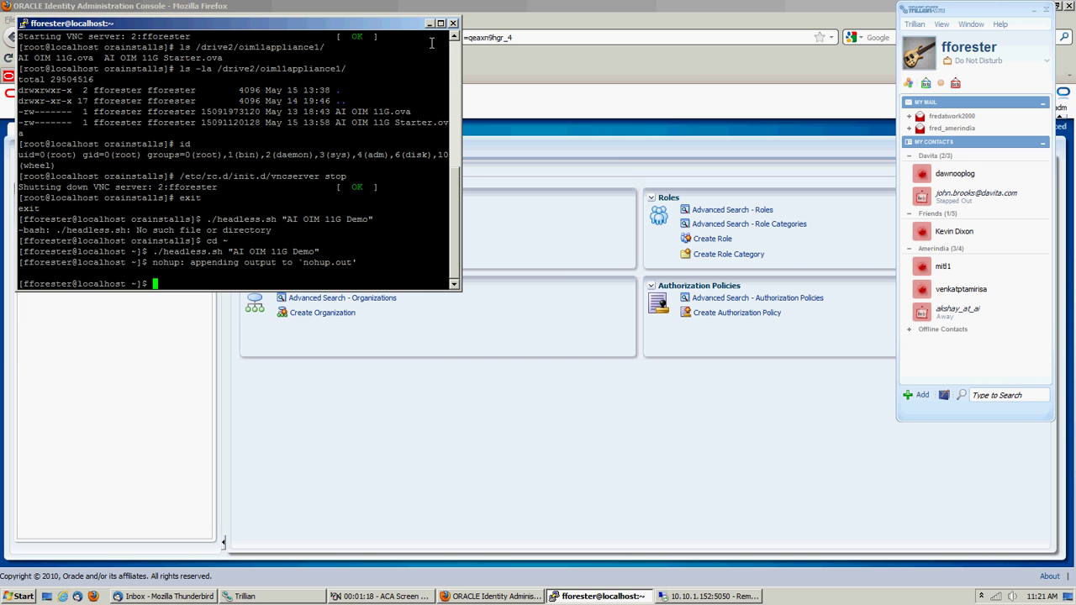
left_click(432, 25)
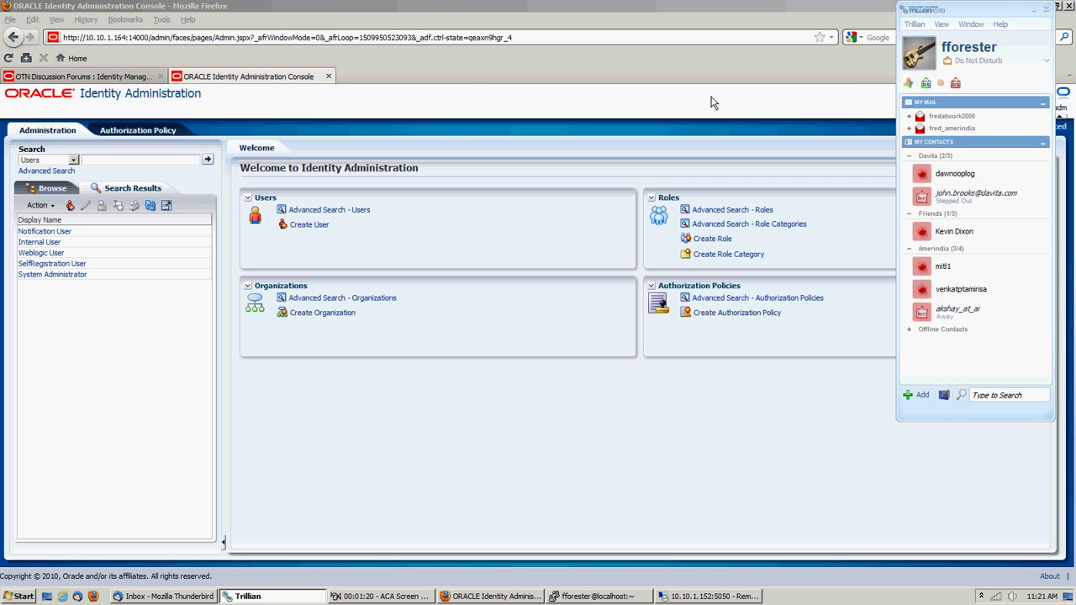
left_click(1035, 9)
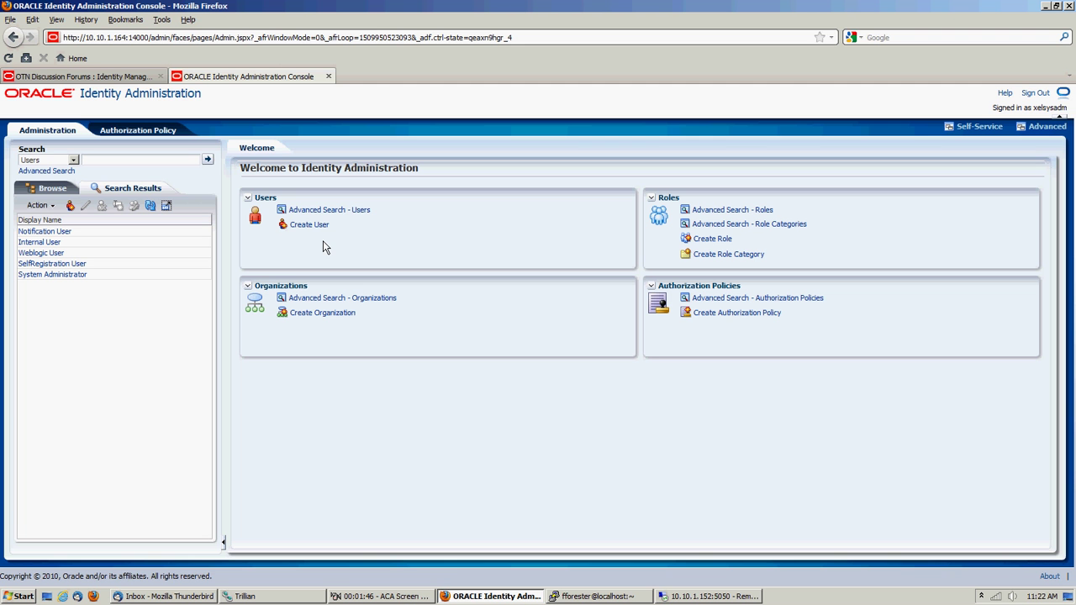
left_click(317, 226)
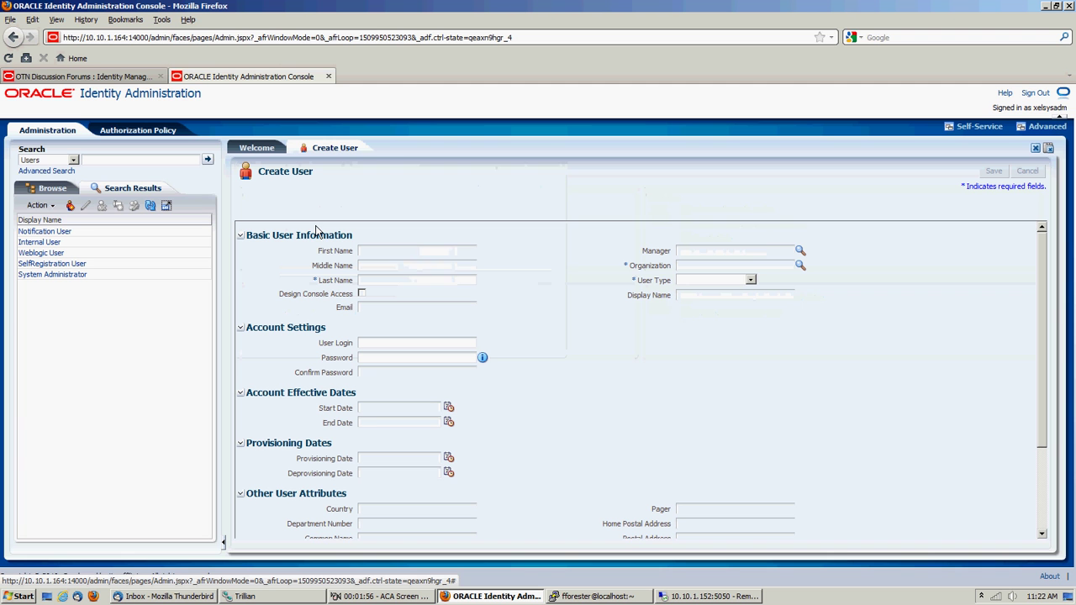
Enter First Name 'Default', Last Name 'Password' and User Login 'DPASSWORD'
left_click(367, 252)
type("Defa")
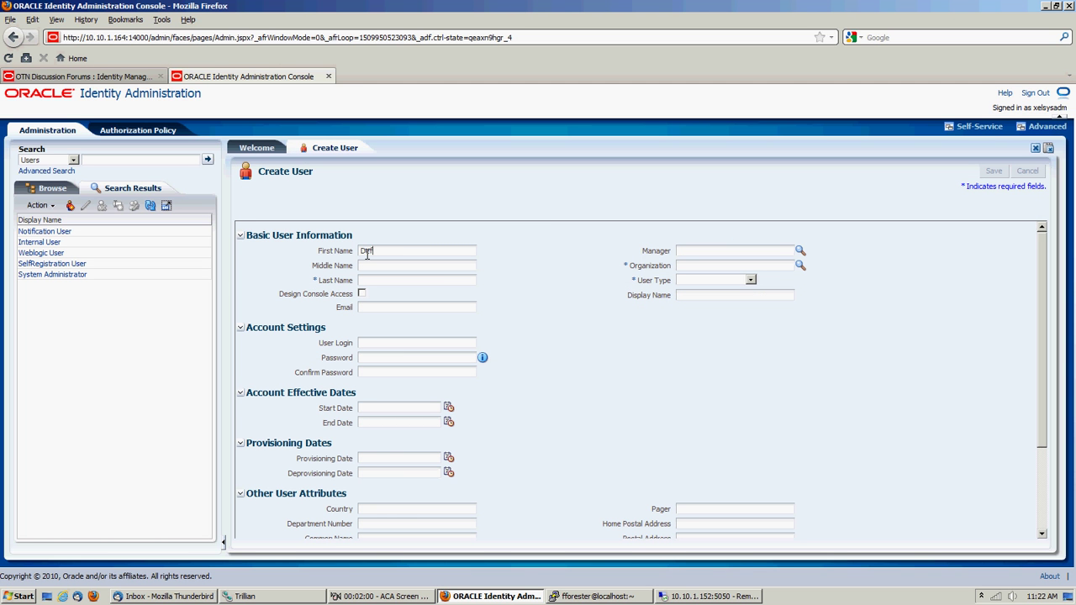
type("ult")
left_click(368, 281)
type("Password")
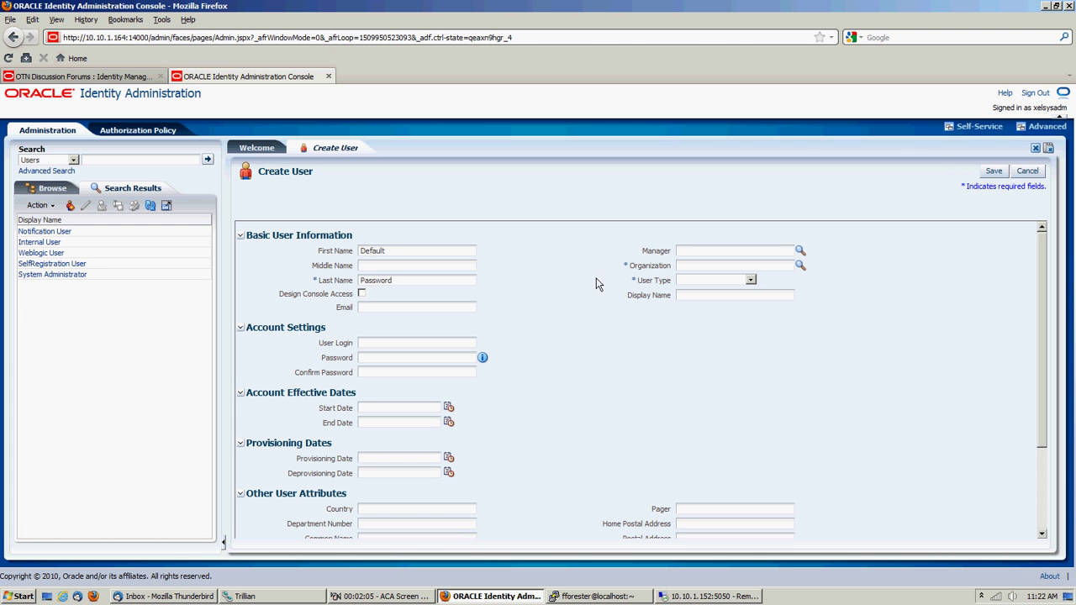
left_click(379, 343)
type("DPASSWORD")
Enter the account password and a matching confirmation, correcting a mistyped confirmation
left_click(377, 358)
type("password1234")
key("Tab")
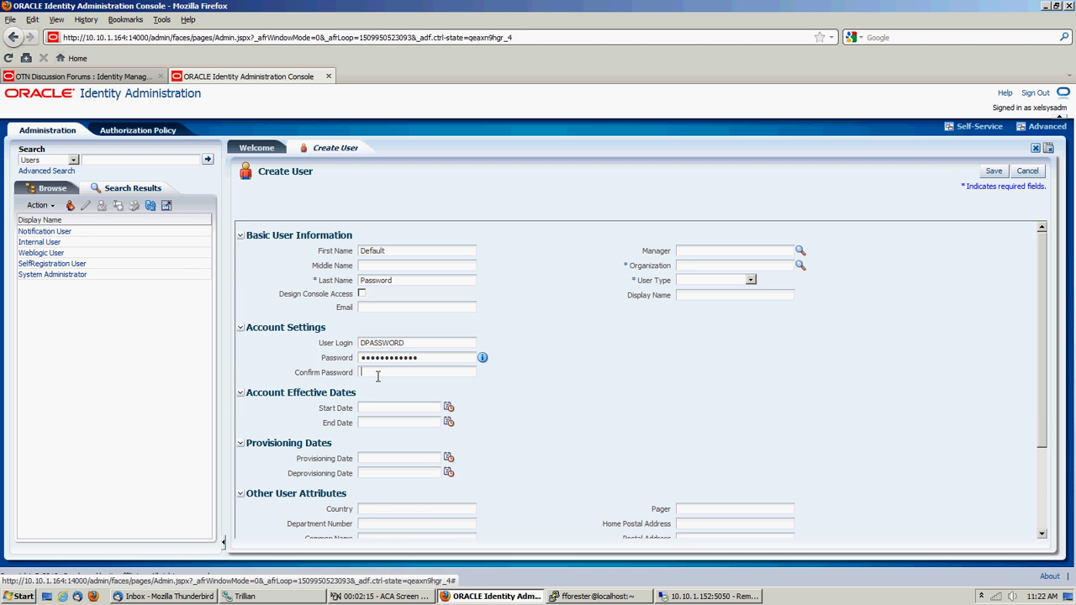
left_click(378, 374)
type("password1")
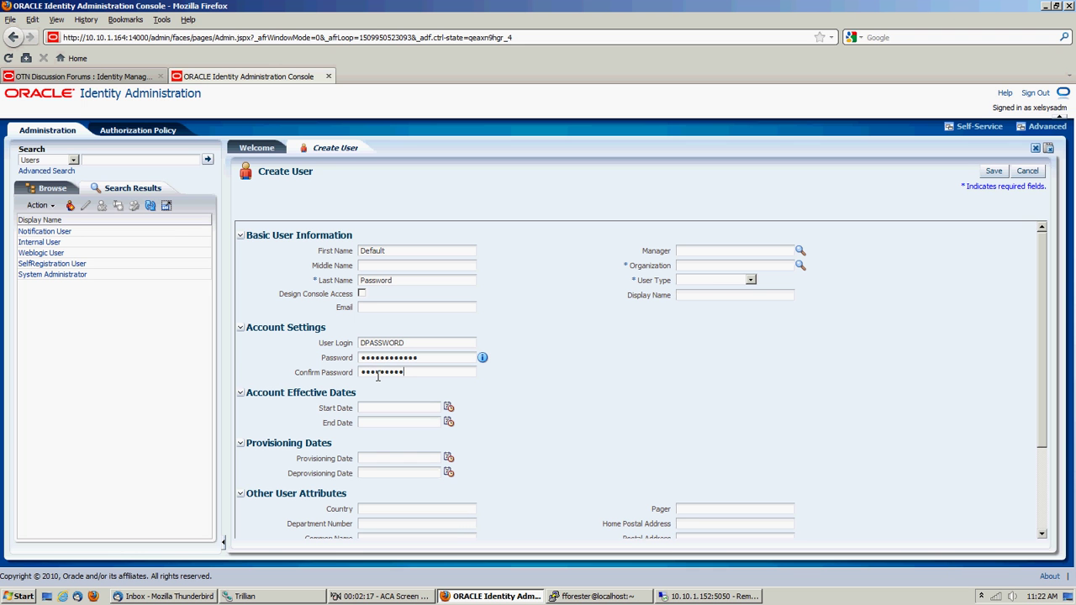
key("BackSpace")
key("BackSpace")
key("BackSpace")
key("BackSpace")
key("BackSpace")
key("BackSpace")
key("BackSpace")
key("BackSpace")
key("BackSpace")
type("password1234")
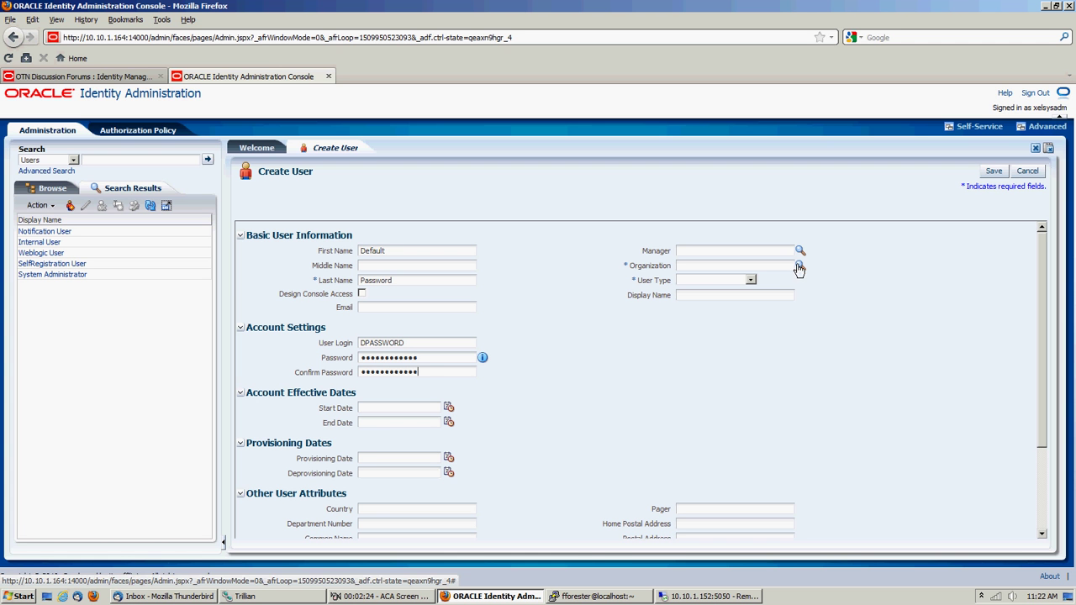
Assign the Xellerate Users organization and set User Type to Full-Time Employee
left_click(800, 266)
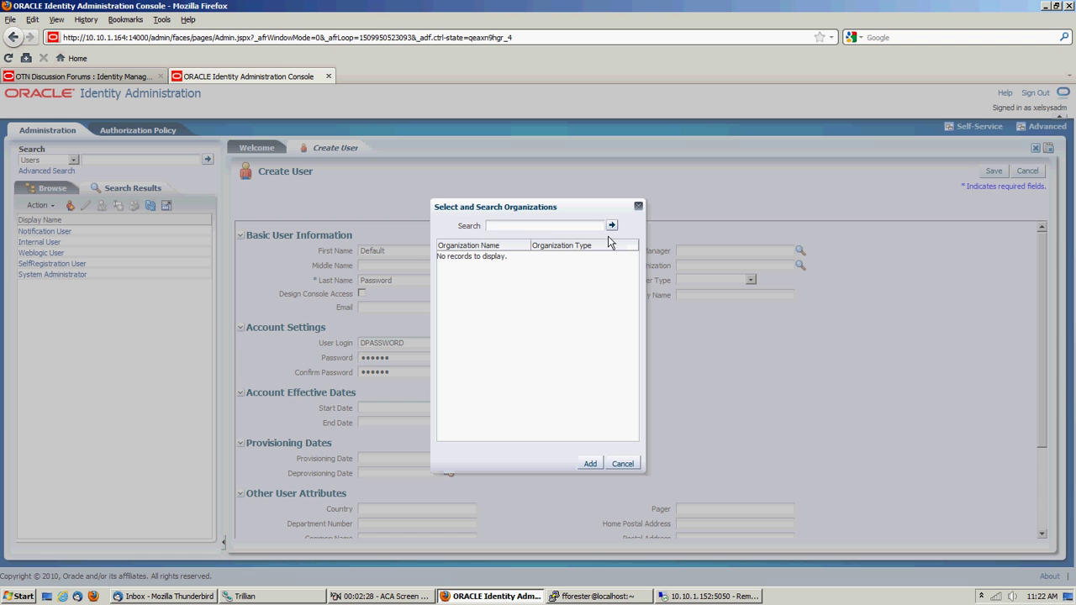
left_click(613, 227)
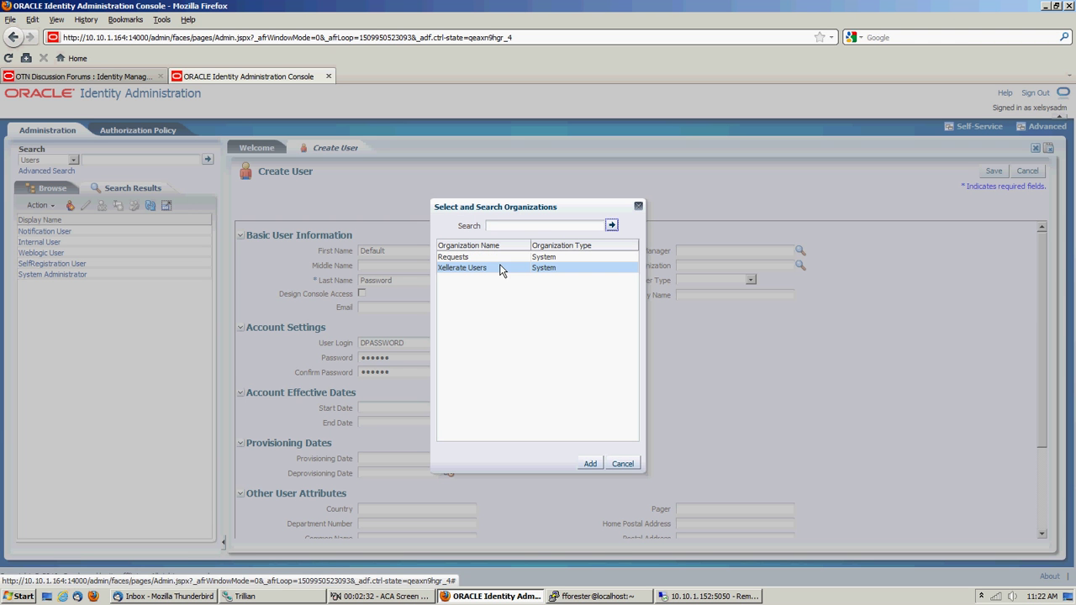
left_click(480, 269)
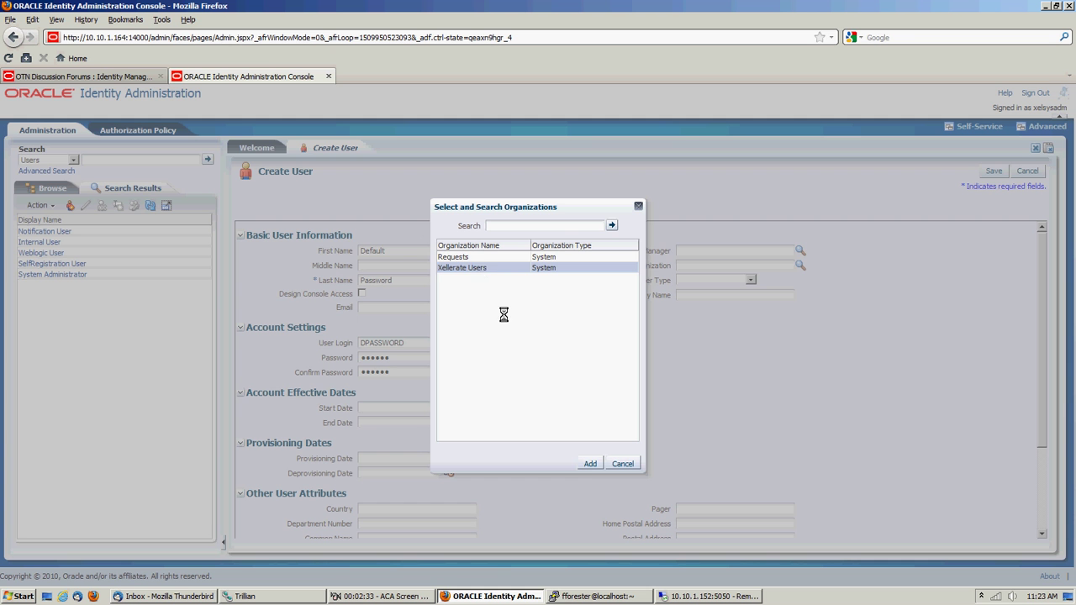
left_click(589, 464)
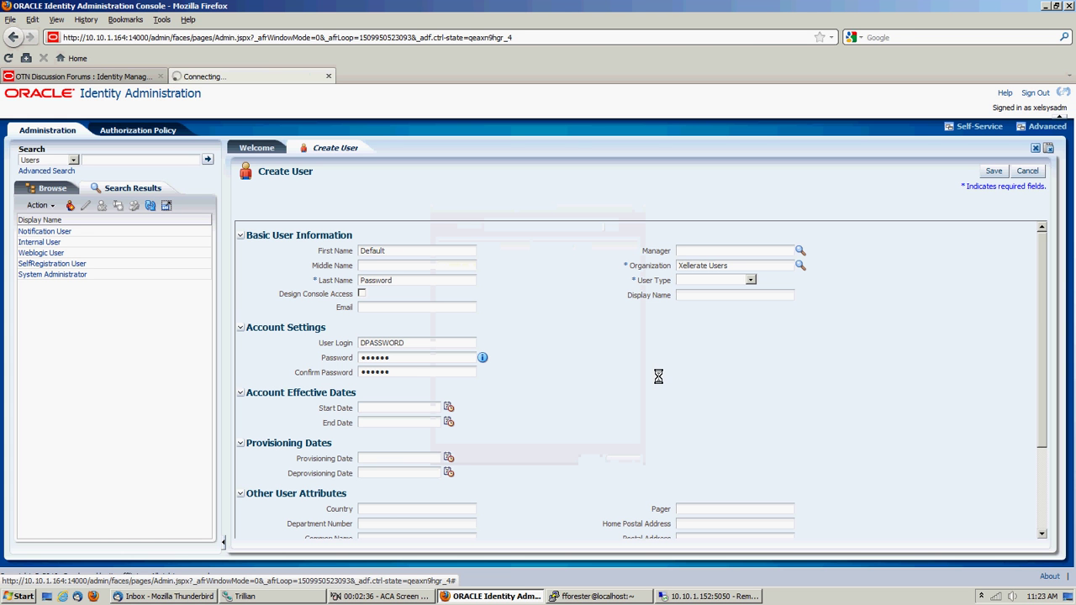
left_click(750, 280)
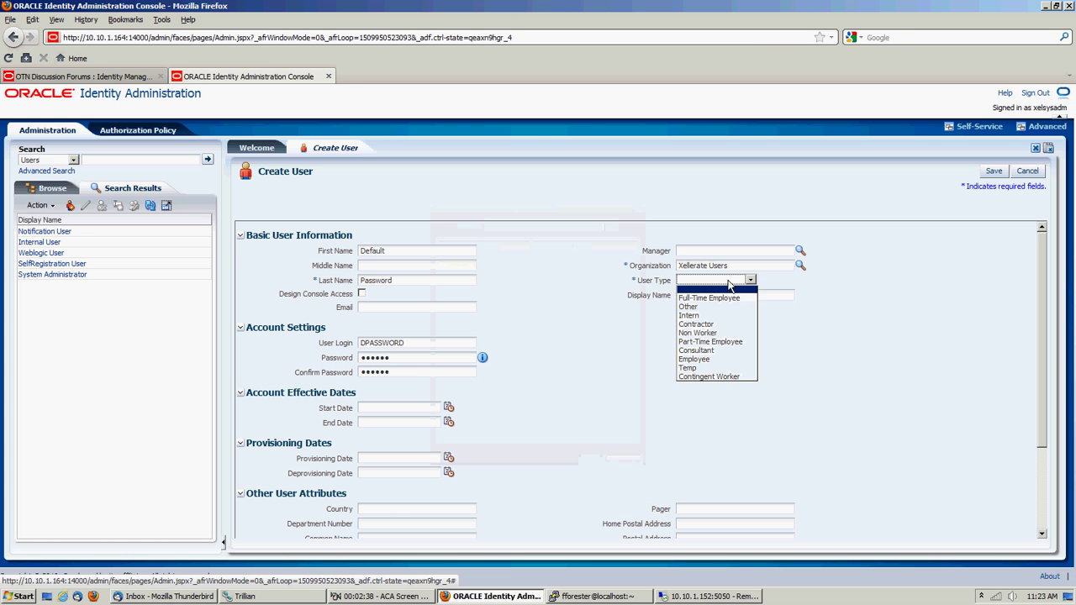
left_click(723, 300)
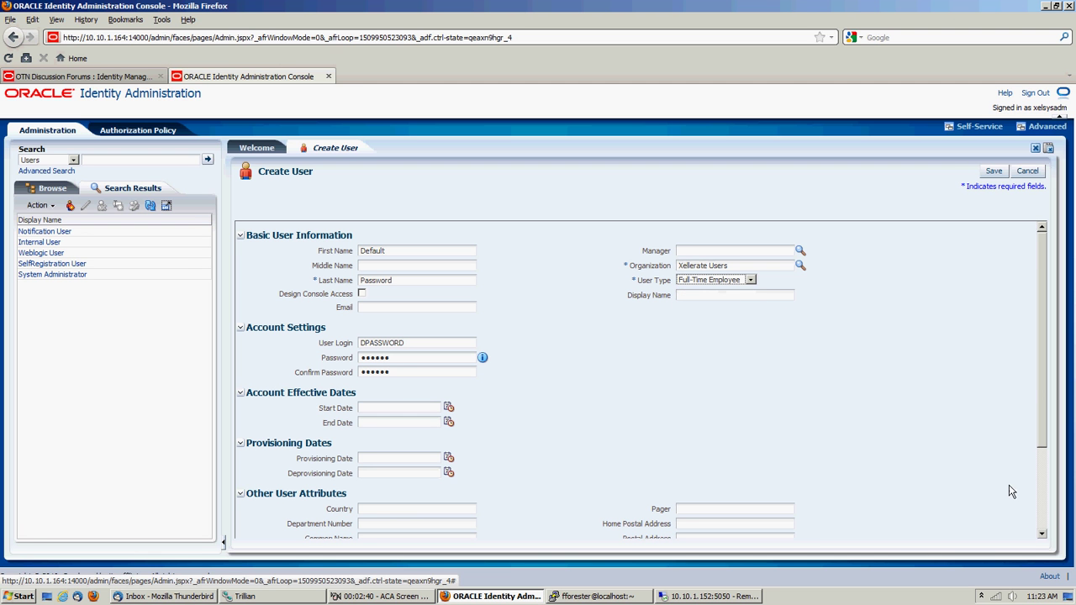
Save the Default Password user, which is created with UID 21 and Active status
left_click(991, 168)
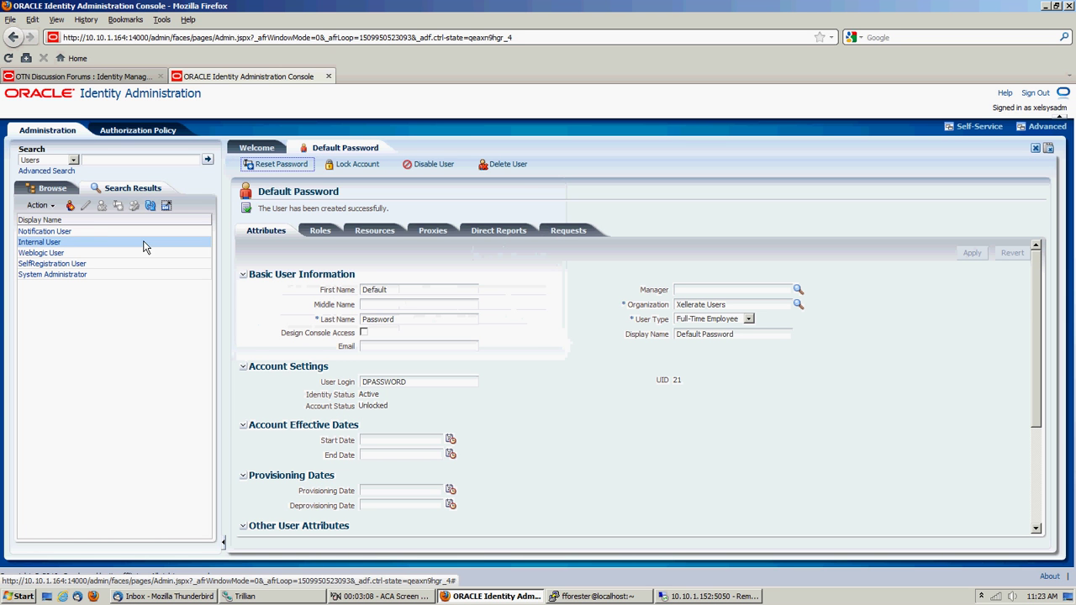
Search Organizations, then create and save a Company organization named DemoOrg
left_click(73, 160)
left_click(64, 173)
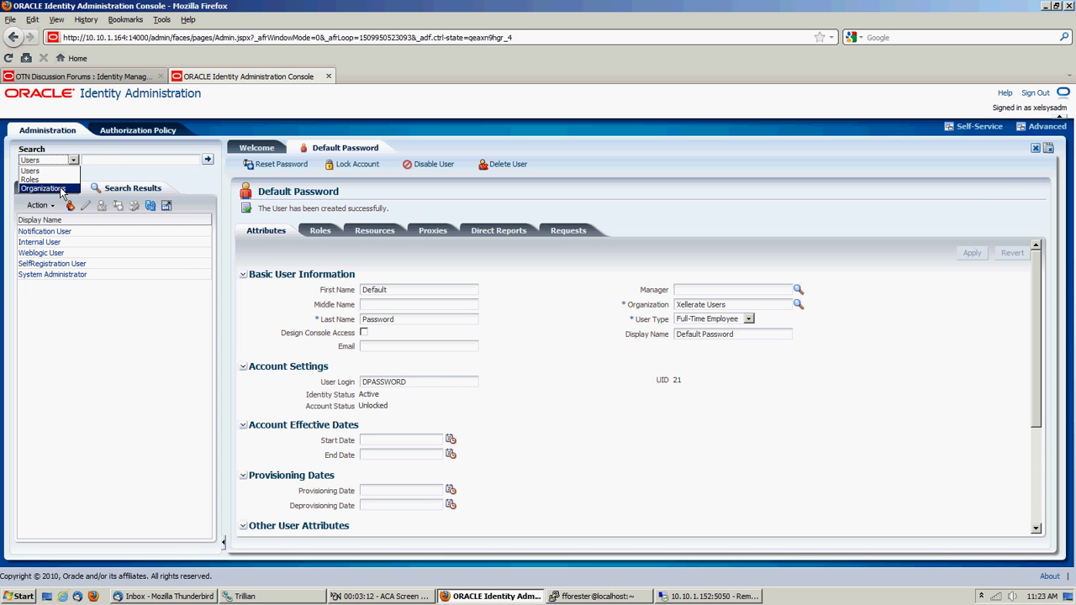
left_click(207, 159)
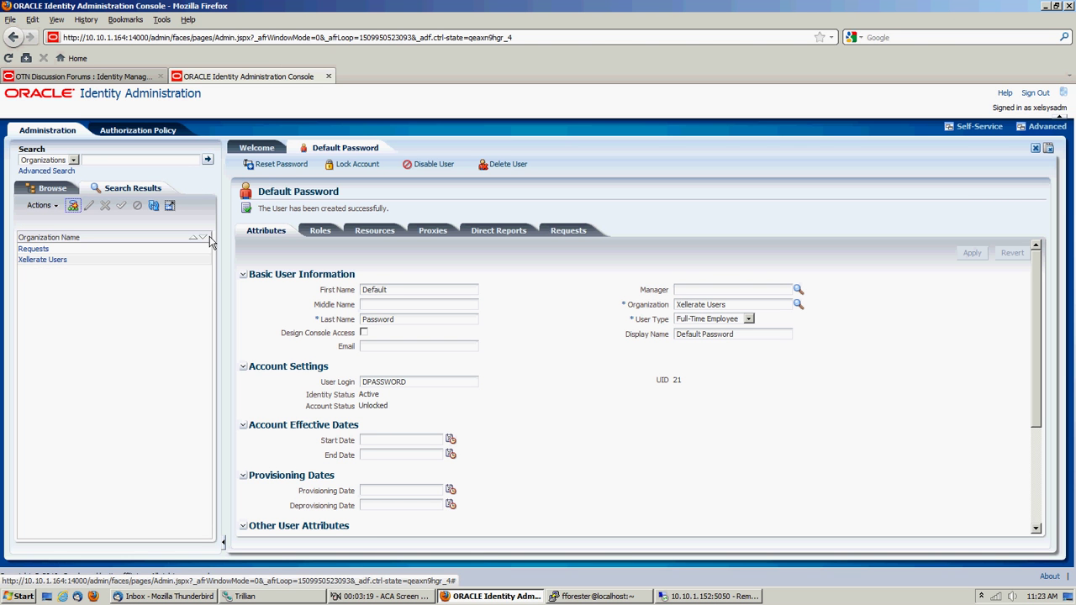
left_click(73, 205)
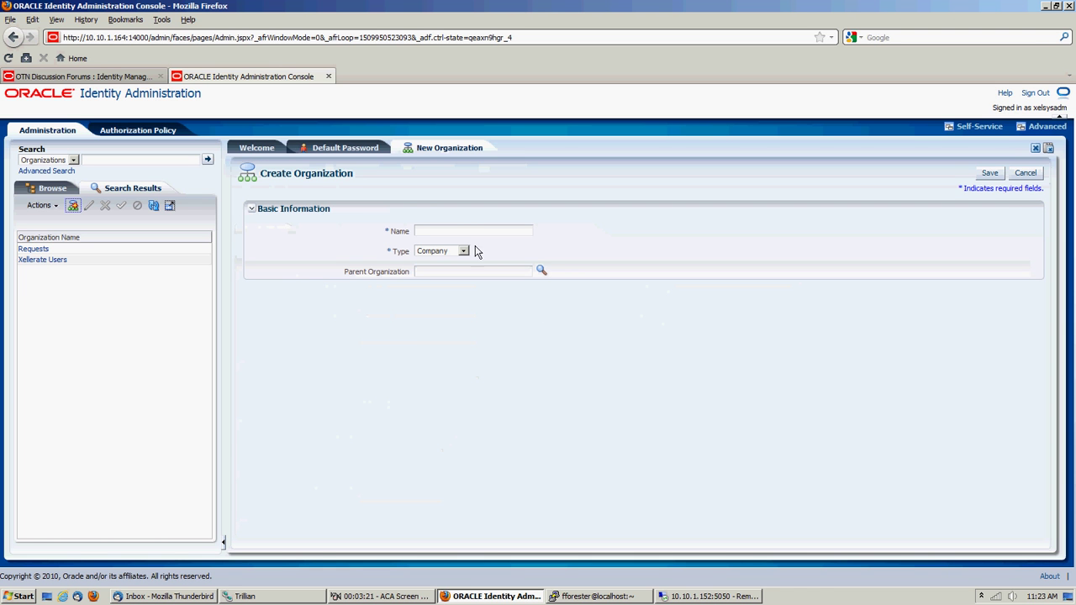
left_click(463, 232)
type("DemoOrg")
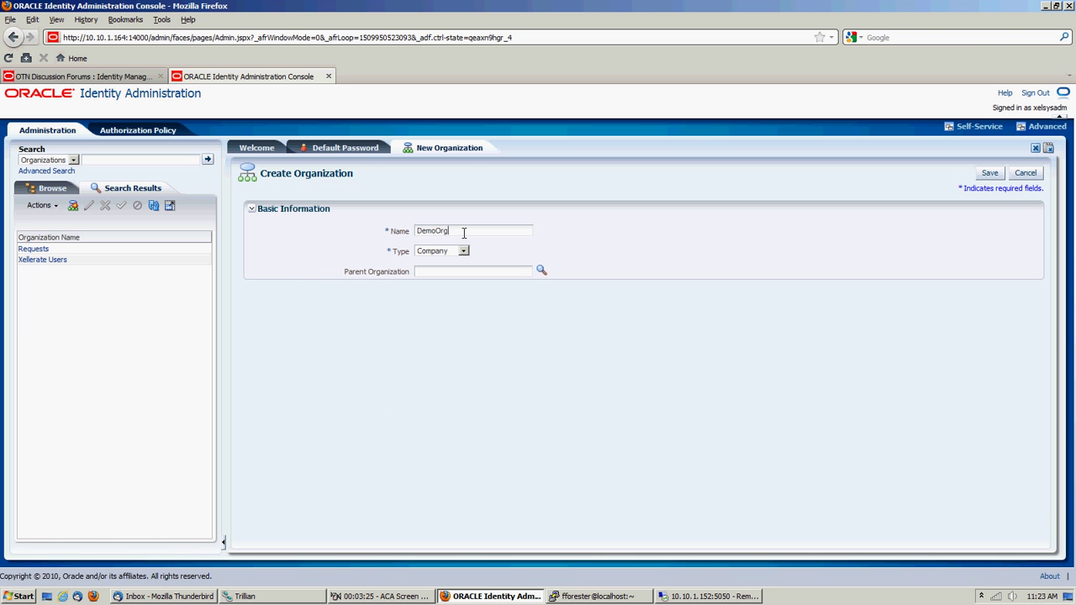
left_click(989, 177)
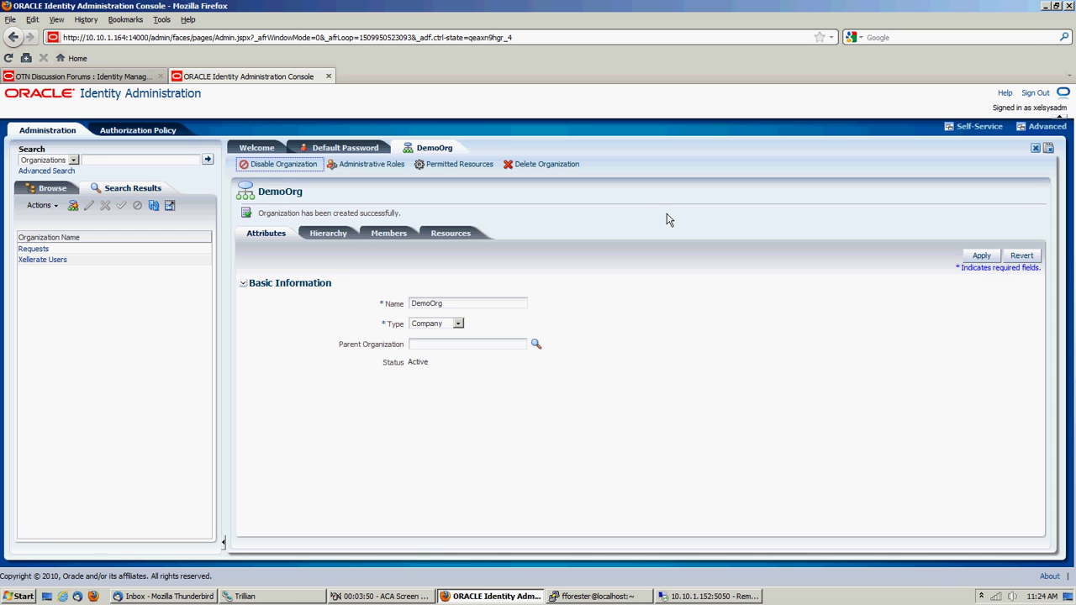
Select the DemoOrg name text, then sign out of the Identity Administration console
left_click_drag(461, 303, 406, 305)
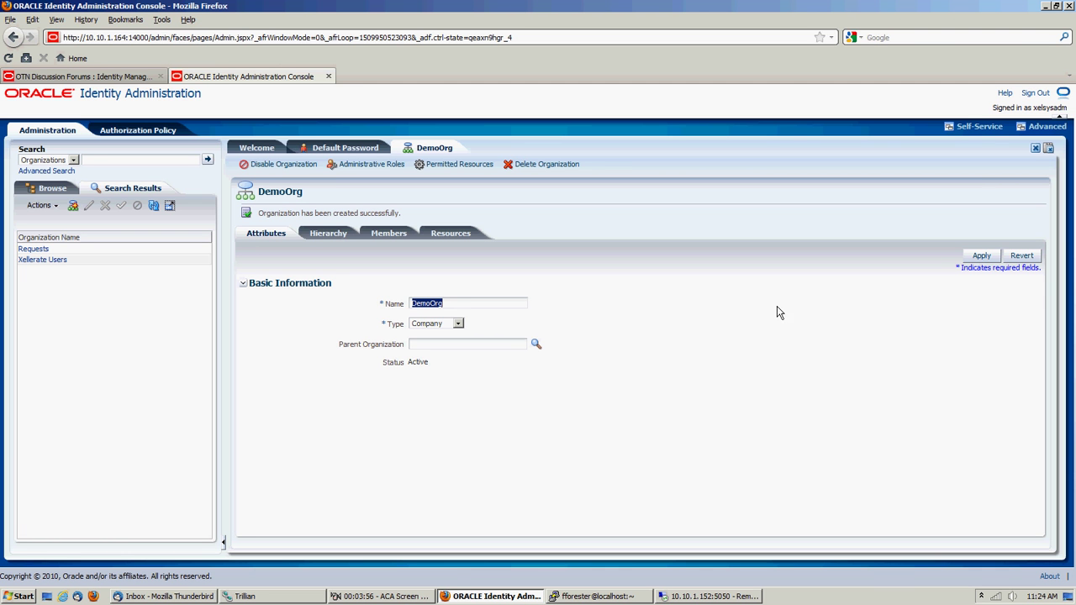
left_click(1035, 93)
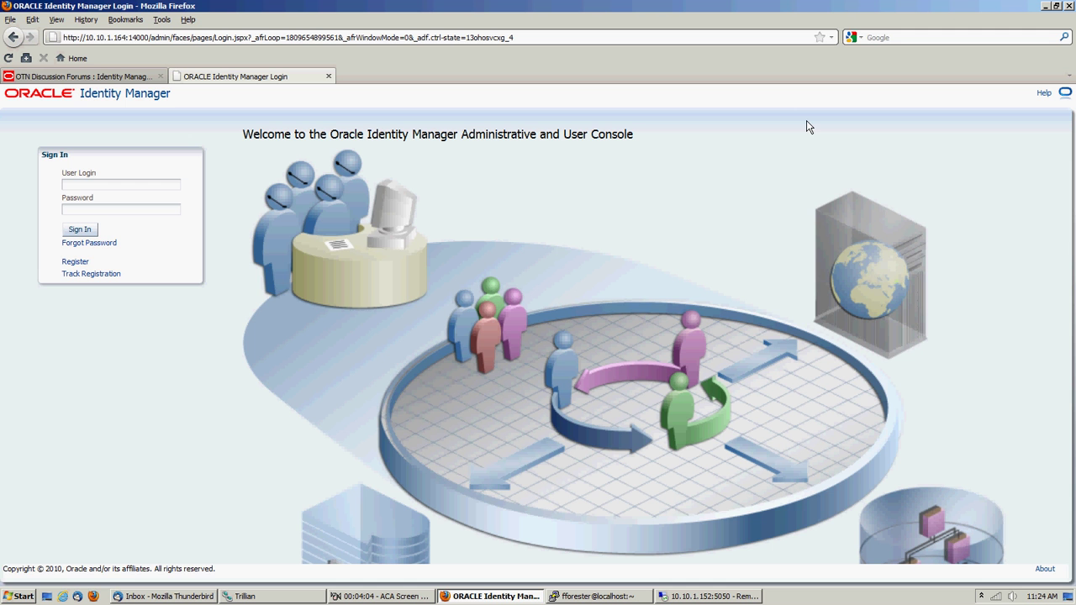
In the remote desktop's OIM server terminal, stop the WebLogic OIM server with Ctrl+C
left_click(685, 598)
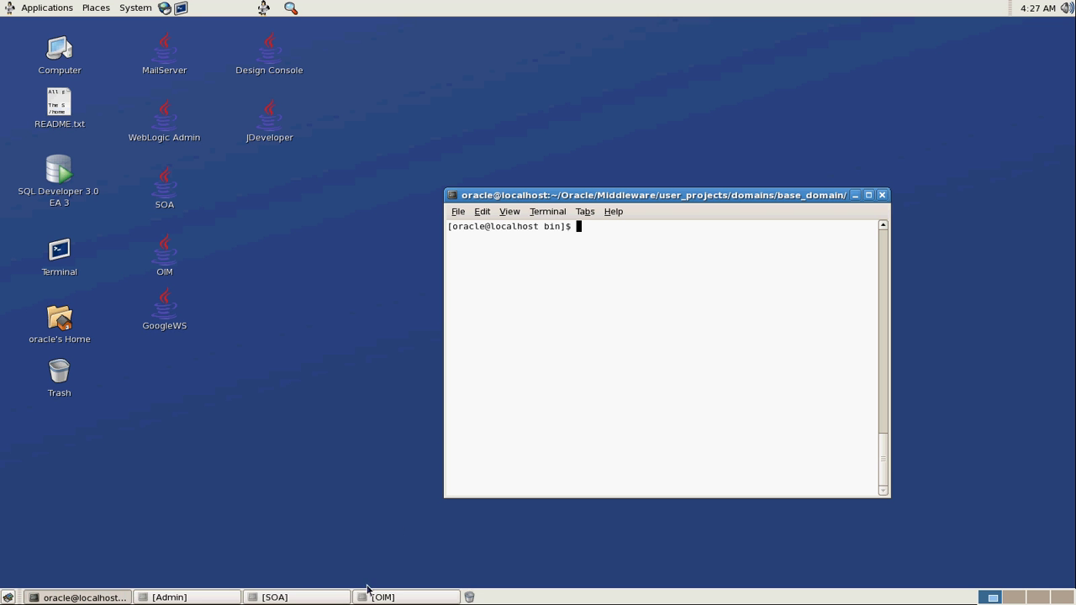
left_click(373, 599)
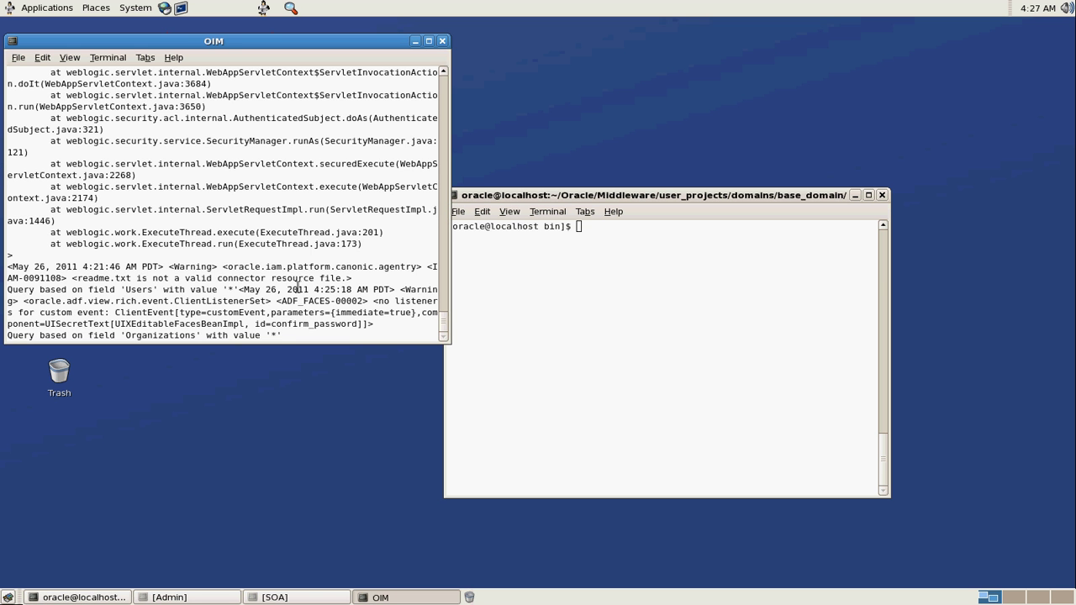
key("ctrl+c")
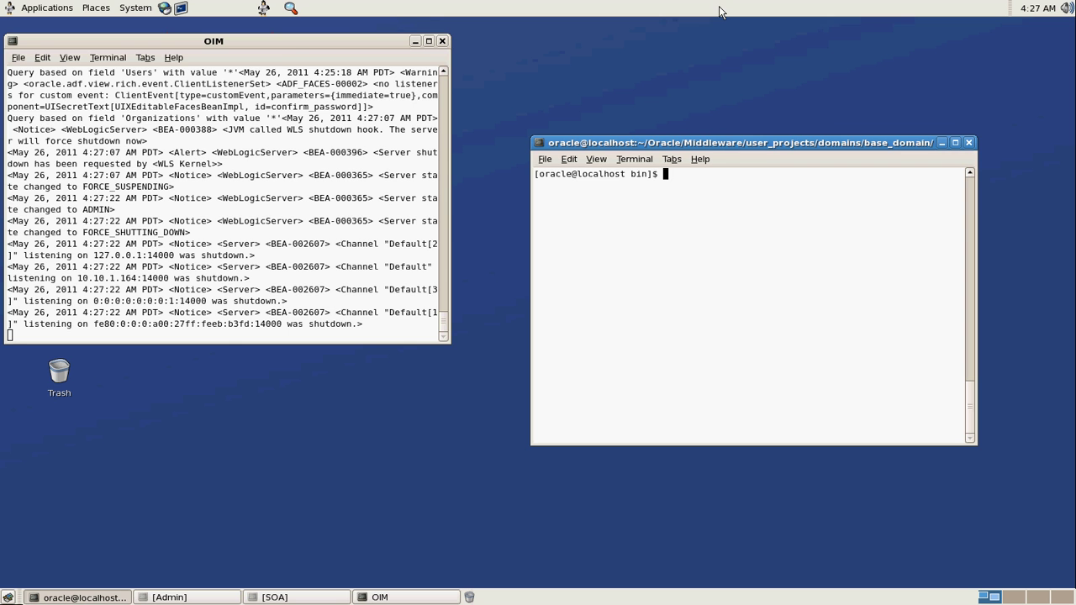
In the host terminal, go to /drive2/orainstalls and list its installer files
key("alt+Tab")
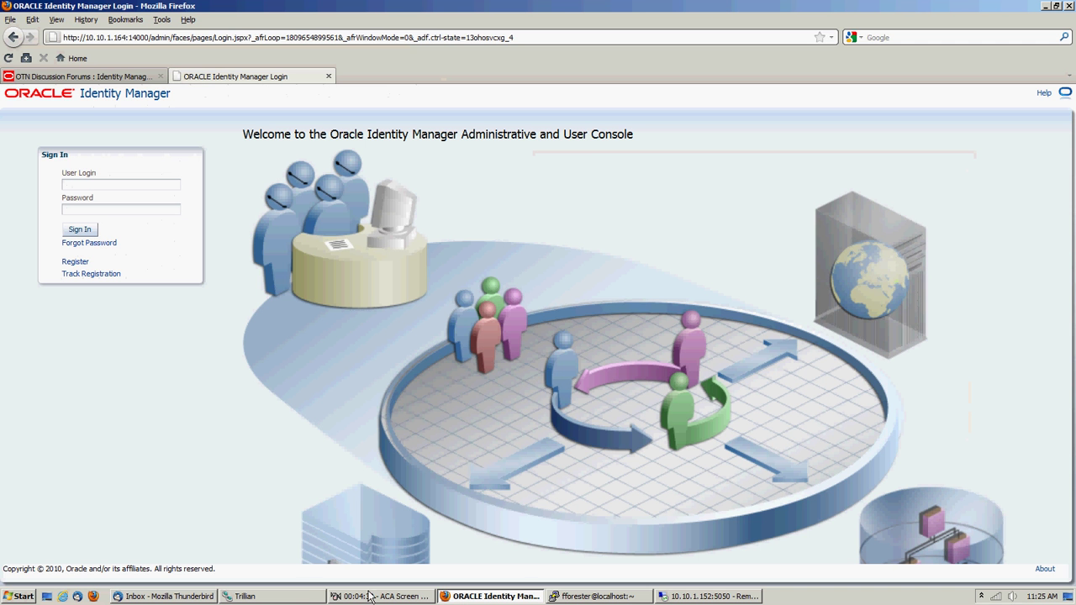
left_click(560, 599)
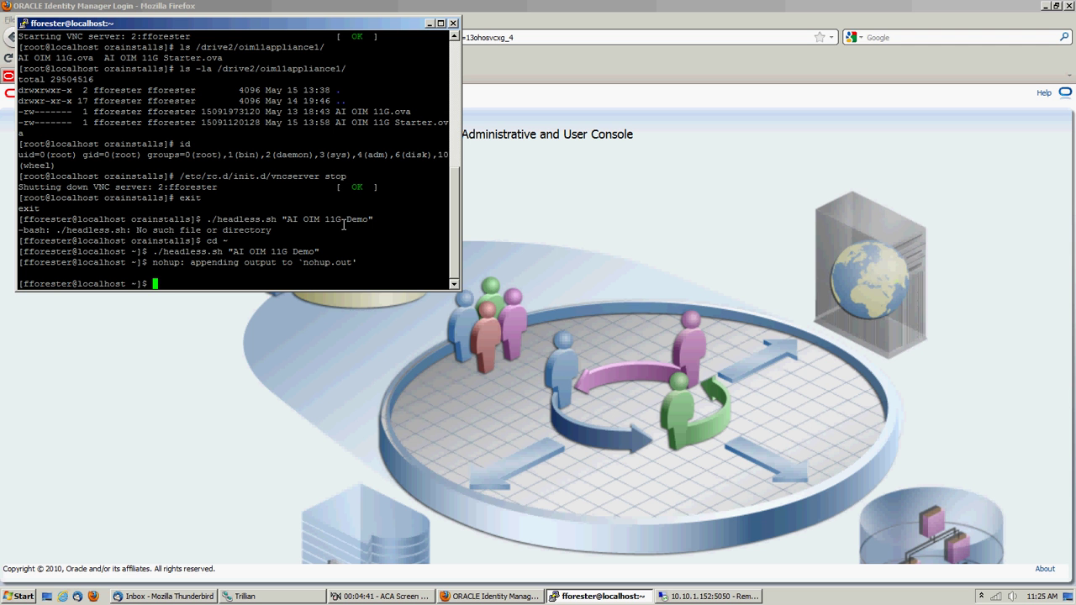
type("cd /drive2/")
key("Return")
type("ls")
key("Return")
type("cd ")
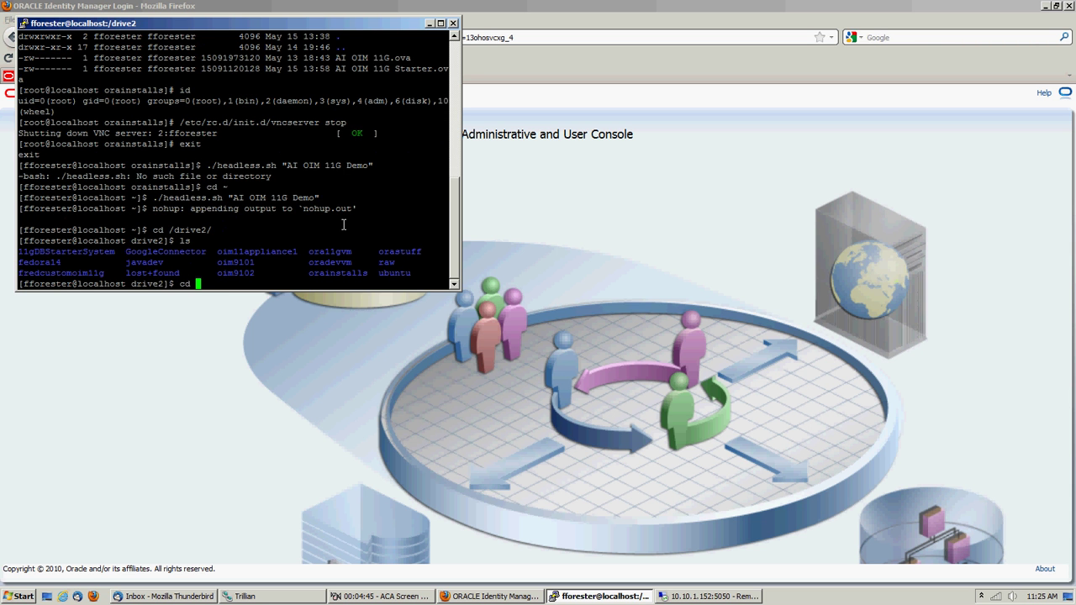
type("orainstalls/")
key("Return")
type("ls")
key("Return")
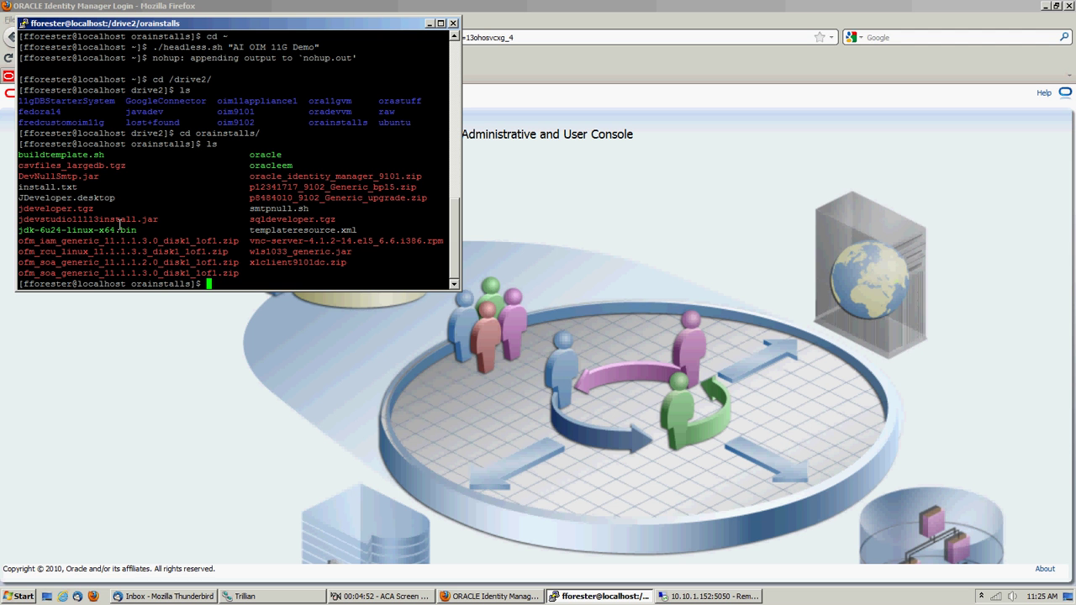
Select the csvfiles_largedb.tgz file name and return to the VM desktop
double_click(66, 166)
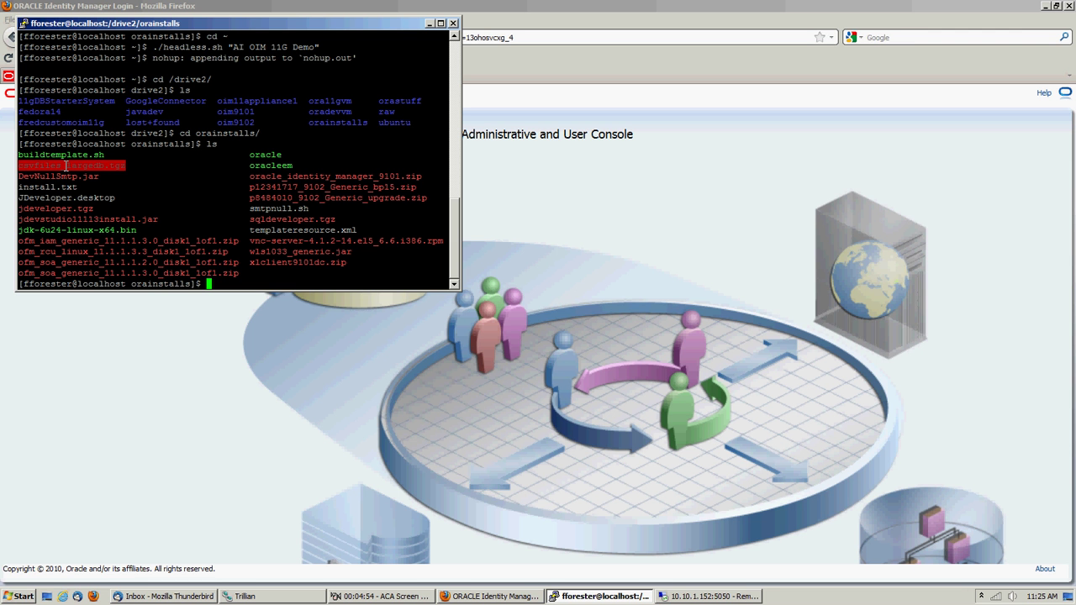
key("alt+Tab")
key("alt+Tab")
key("alt+Tab")
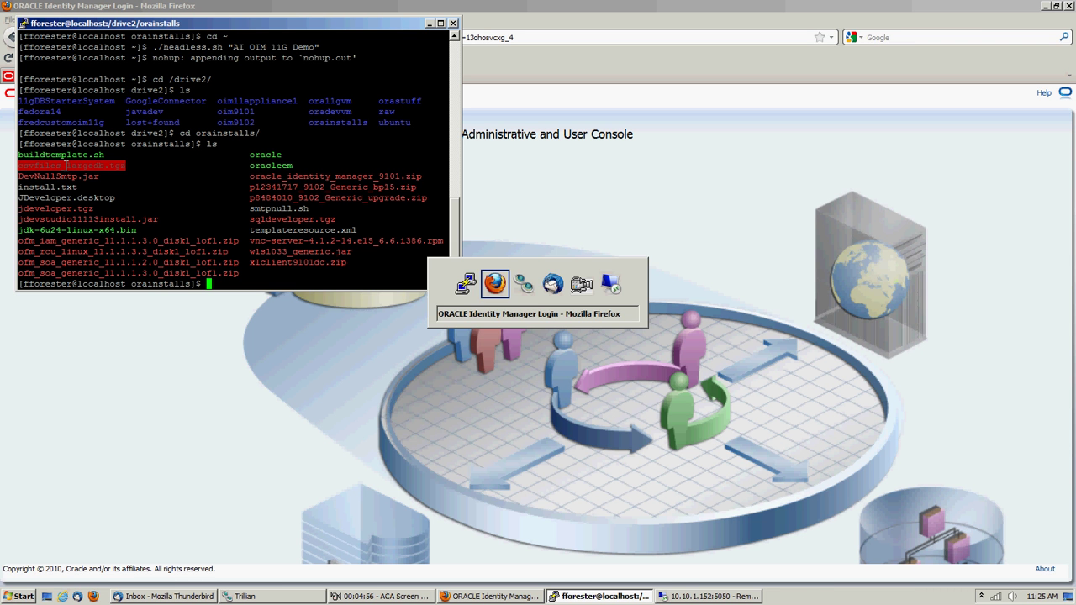
left_click(140, 170)
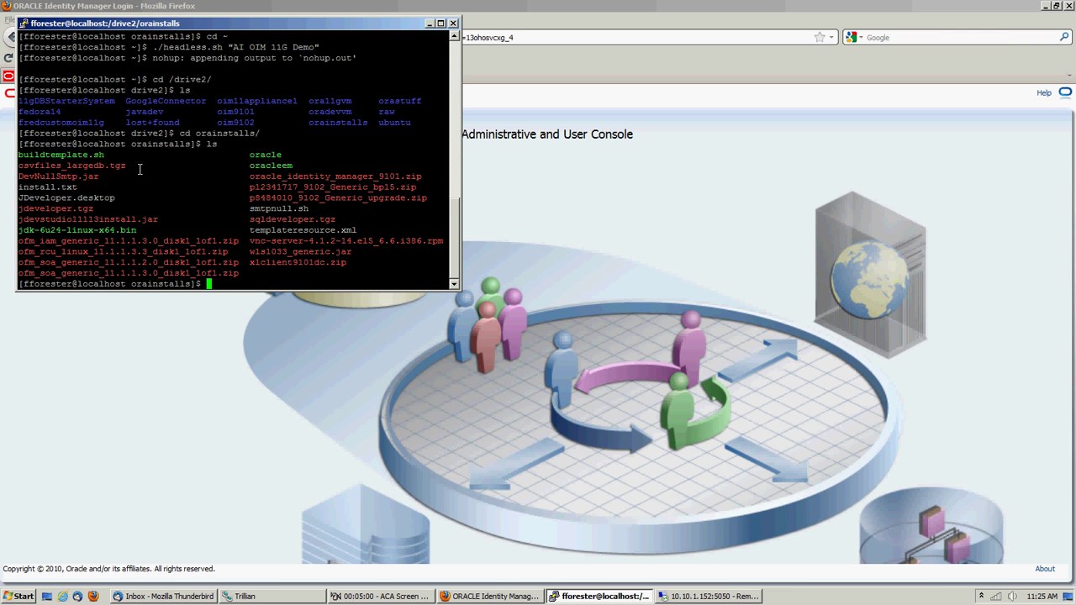
key("alt+Tab")
key("alt+Tab")
key("alt+Tab")
key("alt+Tab")
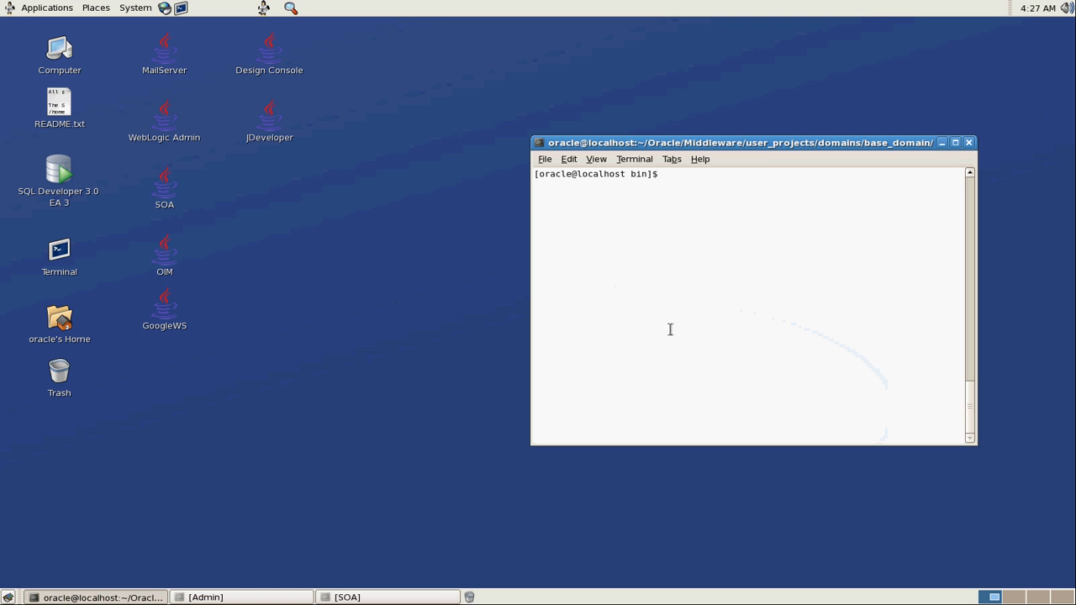
From the home directory, move into Oracle/Middleware/Oracle_IDM1/server/db using Tab completion
type("pwd")
key("Return")
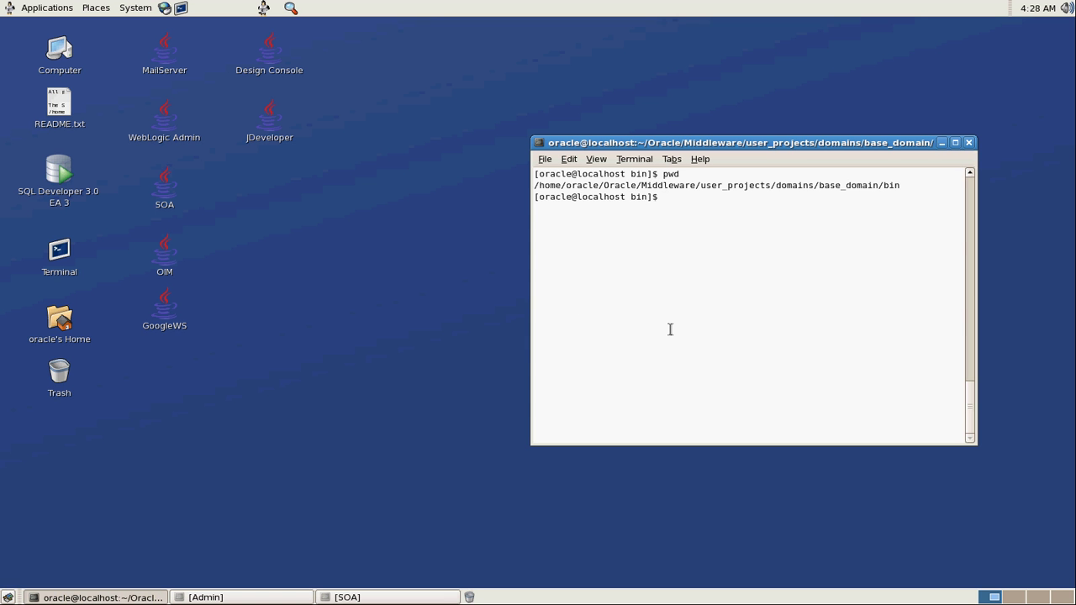
type("cd ~")
key("Return")
type("cd Ore")
key("Tab")
type("Mi")
key("Tab")
type("O")
key("Tab")
type("I")
key("Tab")
type("se")
key("Tab")
type("dv")
key("BackSpace")
type("b")
key("Tab")
key("Return")
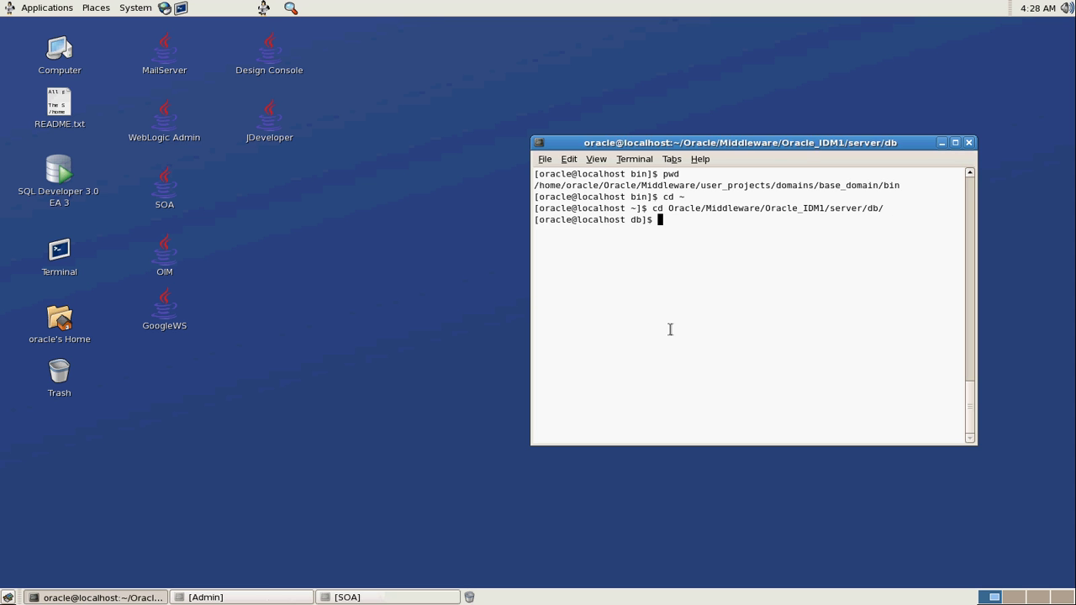
List db, then descend through oim/oracle into Utilities and list the available utilities
type("ls")
key("Return")
type("cd oim/oracle/")
key("Return")
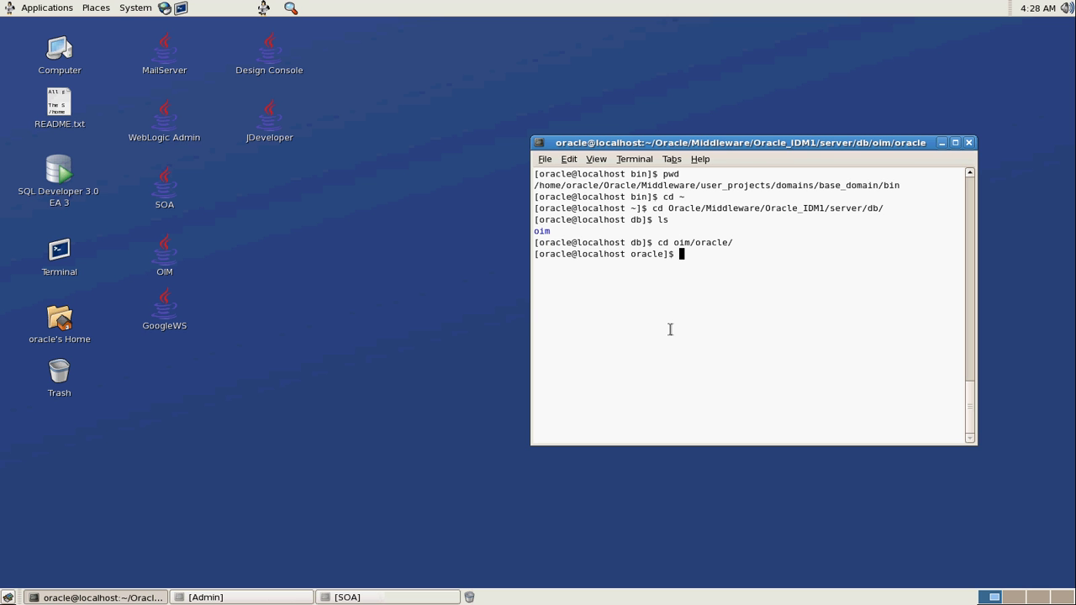
type("ls")
key("Return")
type("cd U")
key("Tab")
key("Return")
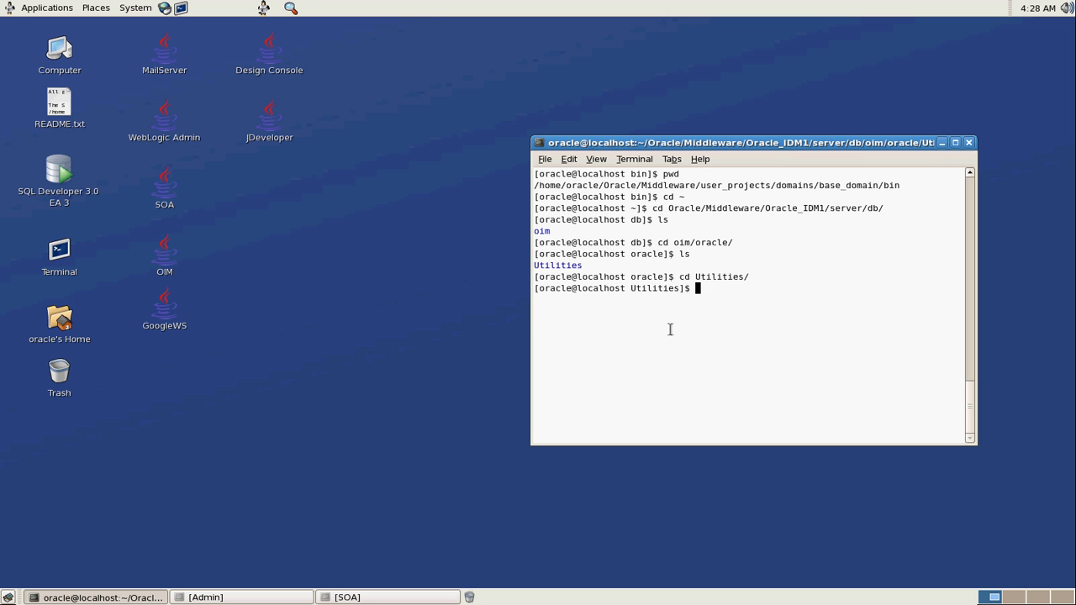
type("ls")
key("Return")
Enter oimbulkload, list its contents, and begin an scp of csvfiles_largedb.tgz from the host
type("cd o")
key("Tab")
key("Return")
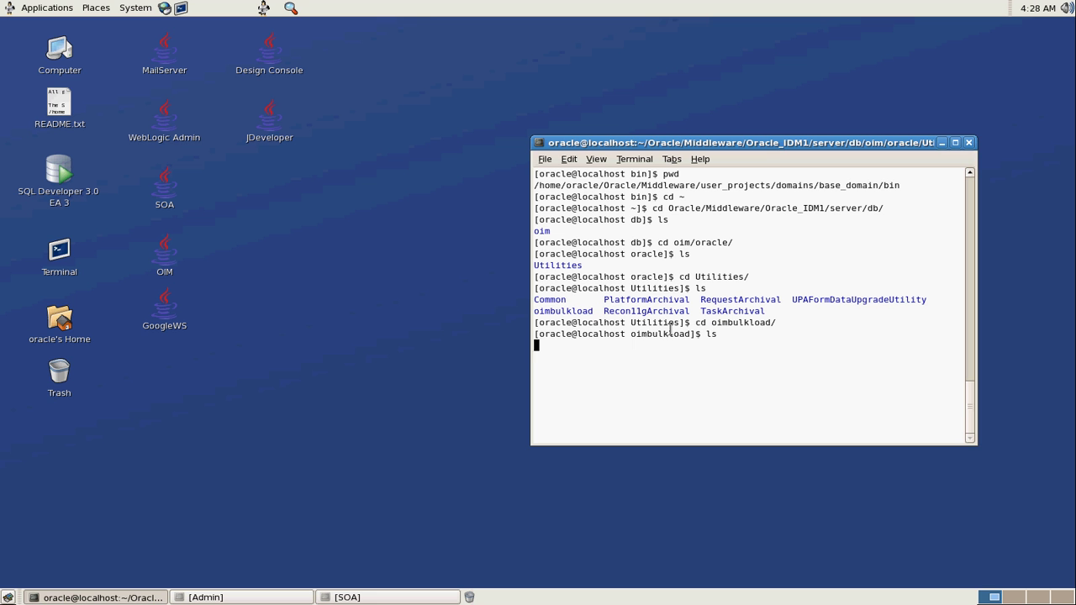
type("ls")
key("Return")
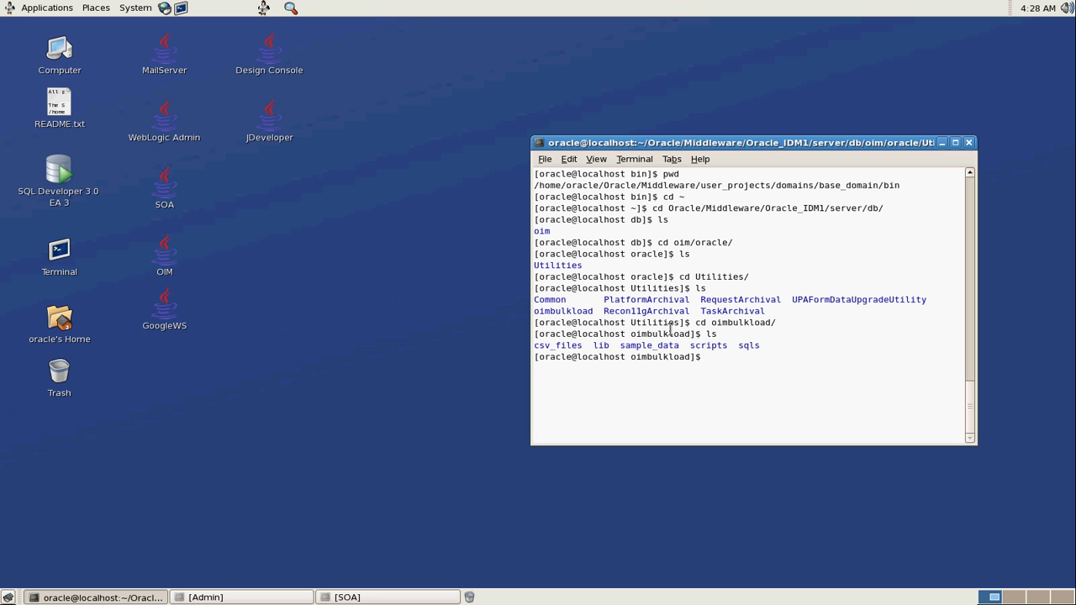
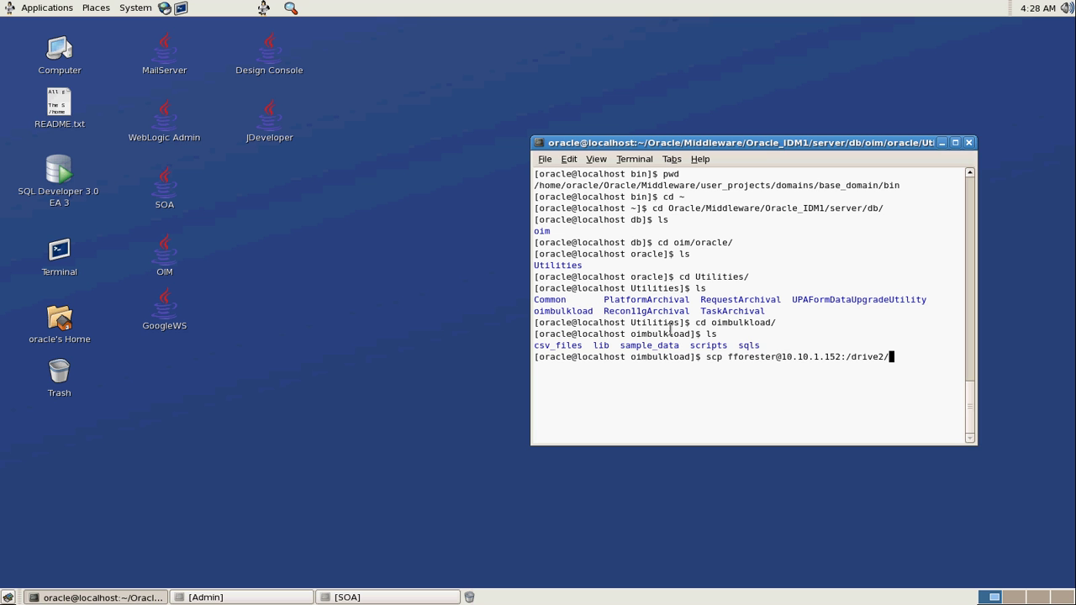
type("orainstalls/csvfiles_large")
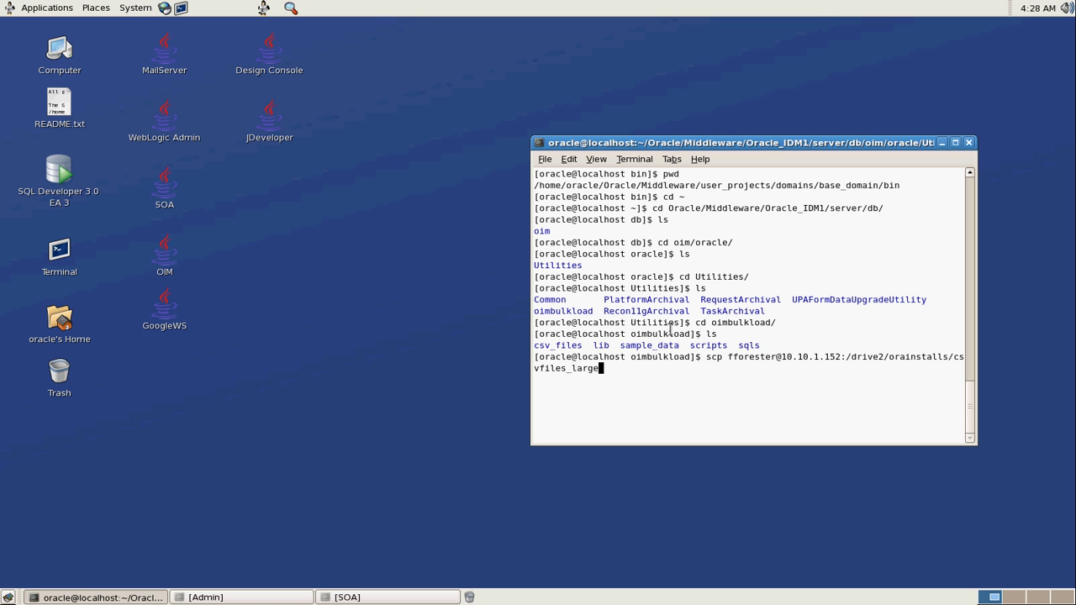
type("db.tgz ")
type(".")
Copy csvfiles_largedb.tgz from the host into oimbulkload with scp, then begin renaming csv_files
key("Return")
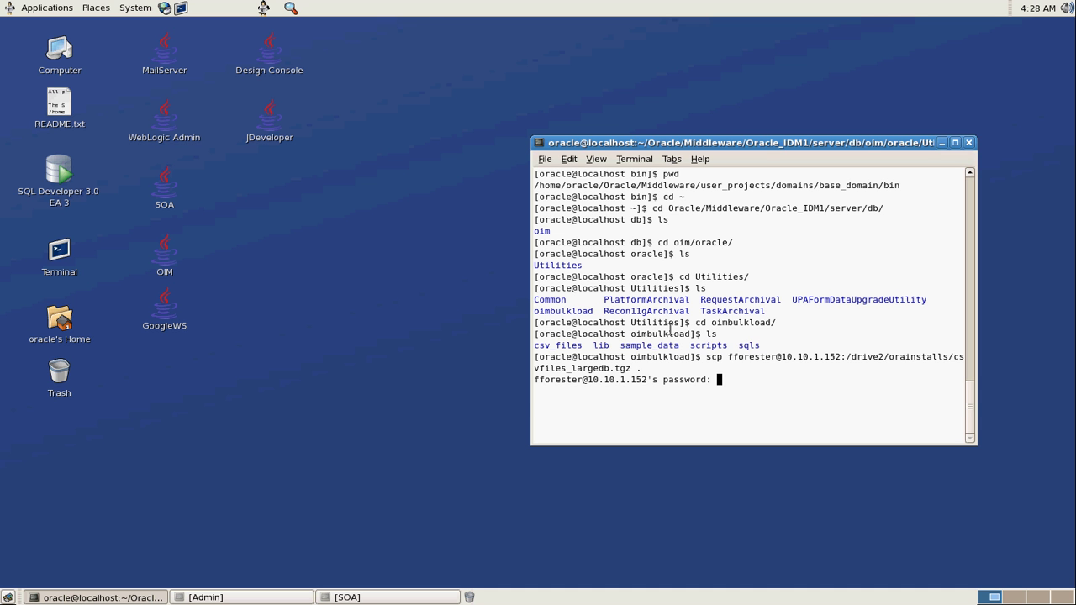
key("Return")
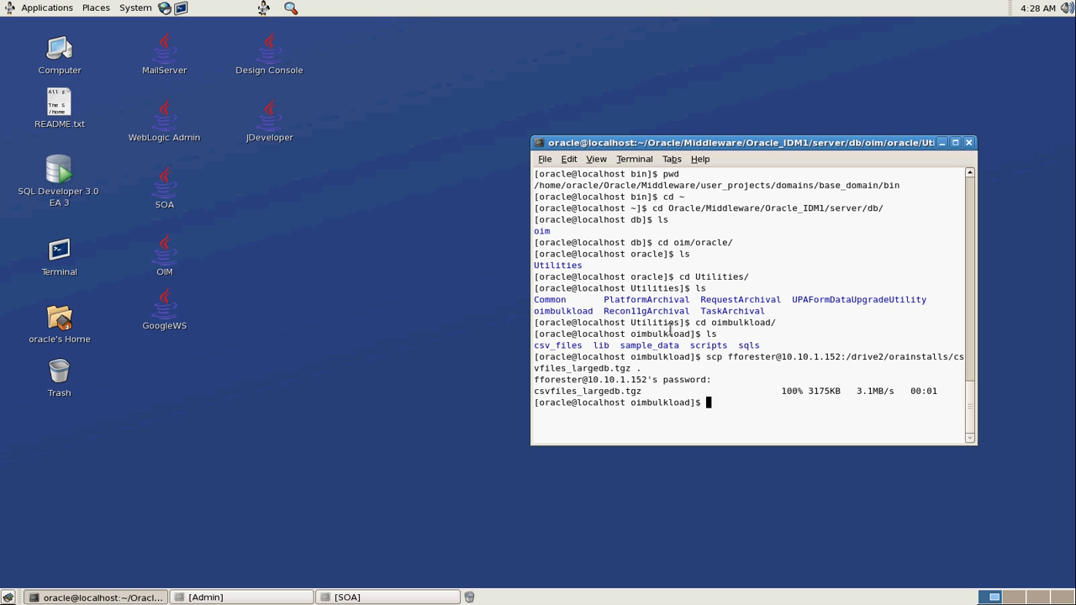
type("mv csv_files oldcsv_files")
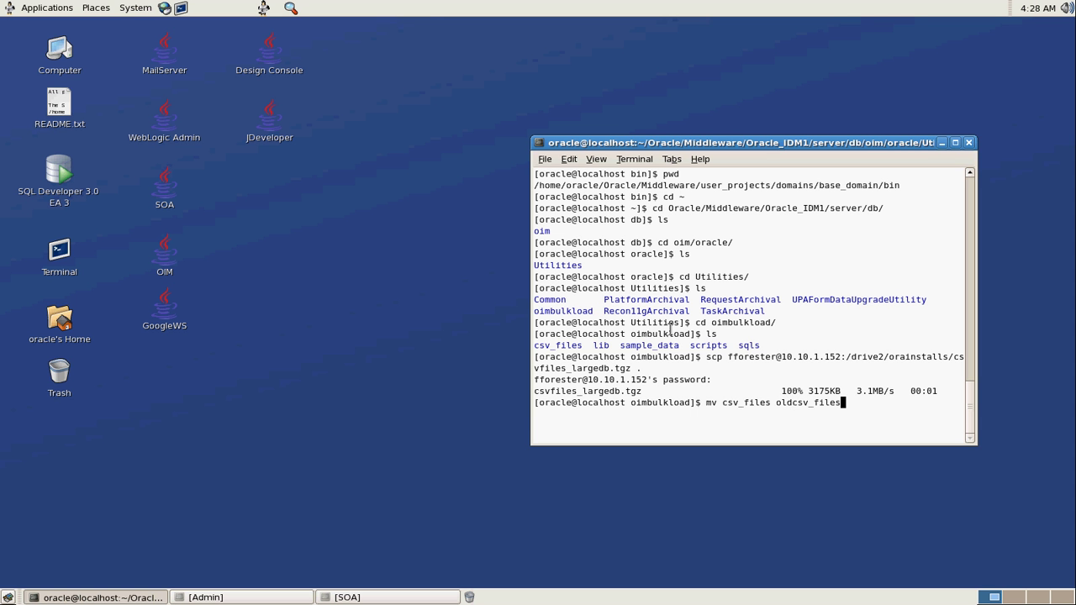
Rename the old csv_files folder to oldcsv_files
key("Return")
Extract csvfiles_largedb.tgz and list the files in the new csv_files folder
type("tar -xzf cs")
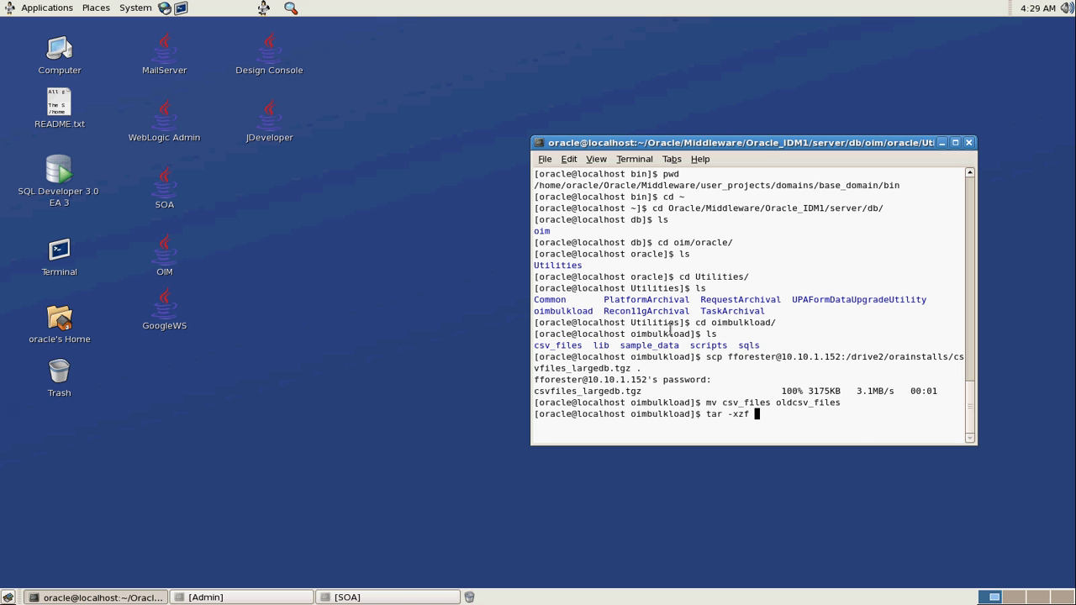
key("Tab")
key("Return")
type("cd csv")
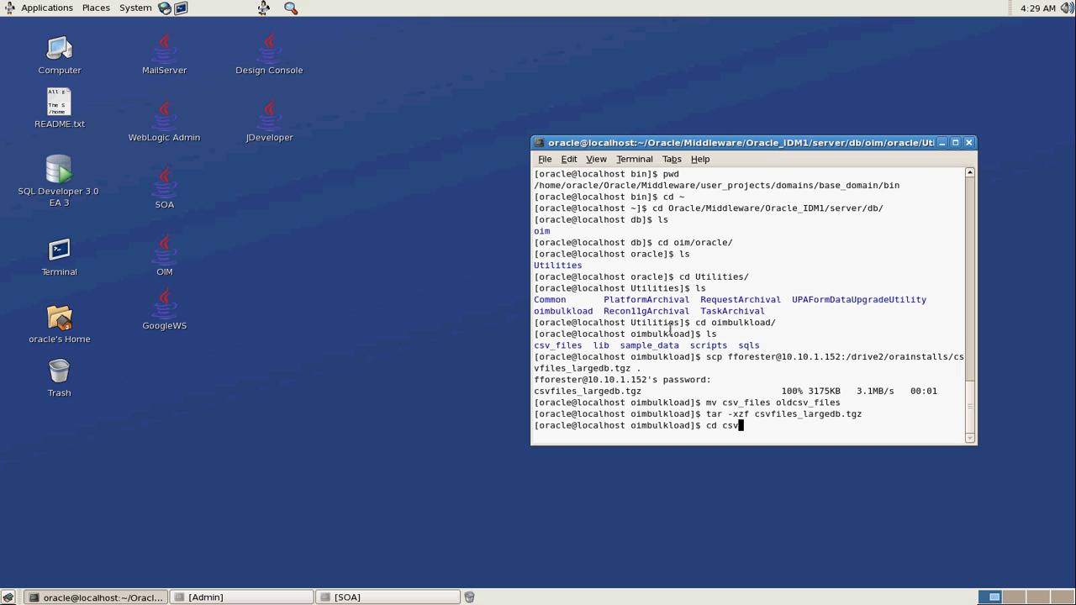
key("Tab")
key("Return")
type("ls")
key("Return")
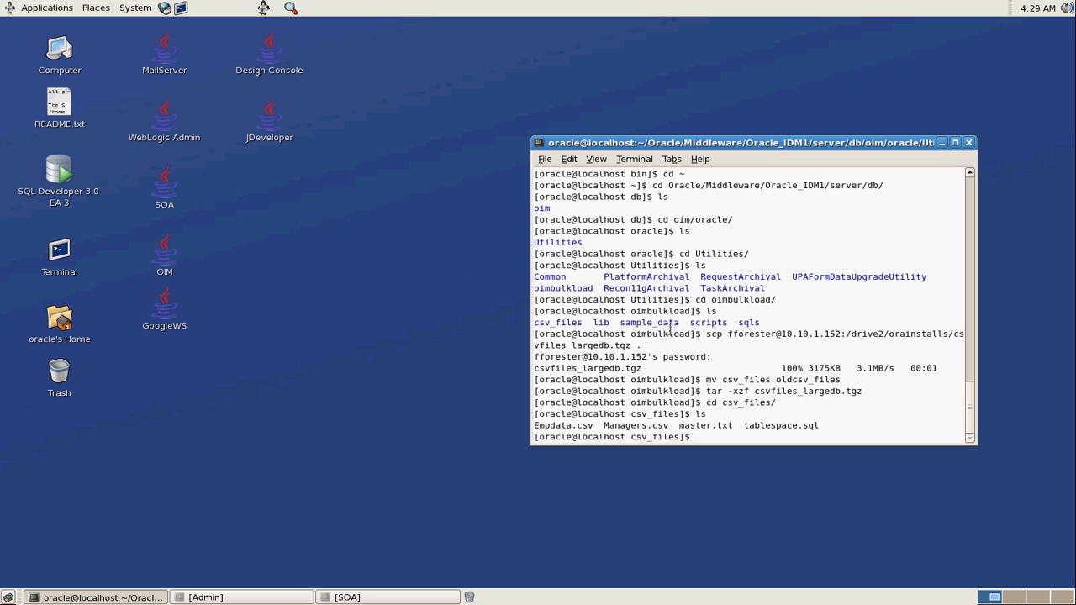
View master.txt in vi and close it
type("vi mas")
key("Tab")
key("Return")
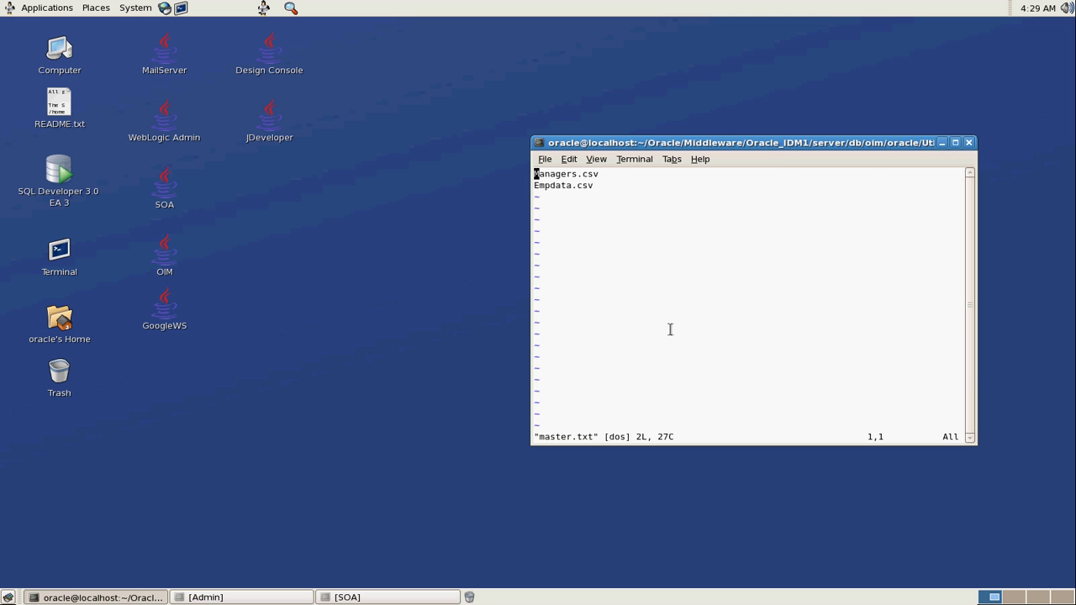
type(":q")
key("Return")
View Managers.csv in vi and close it
type("vi Managers.csv")
key("Tab")
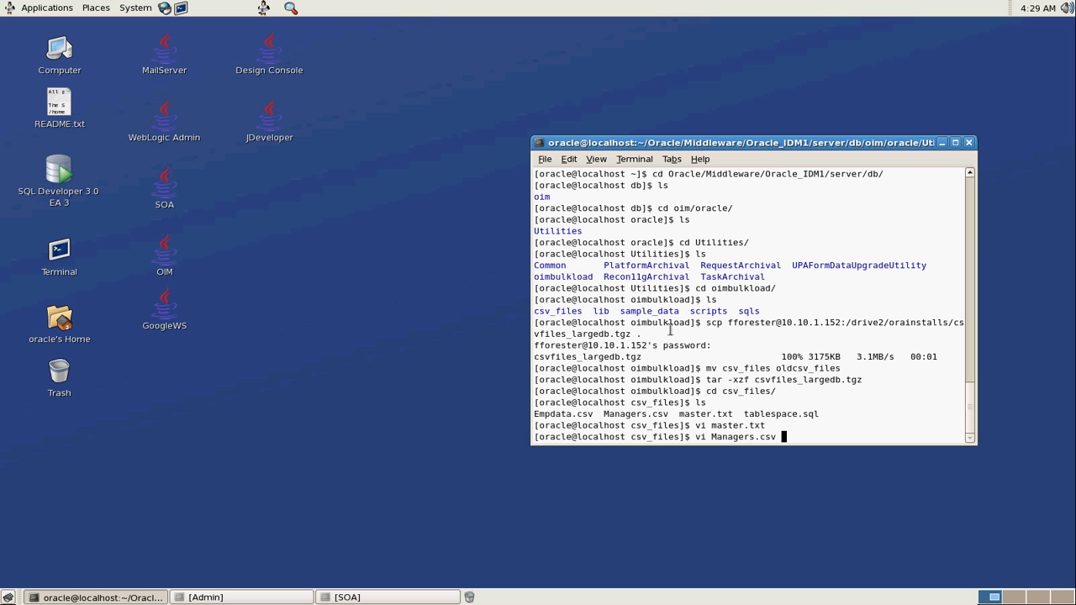
key("Return")
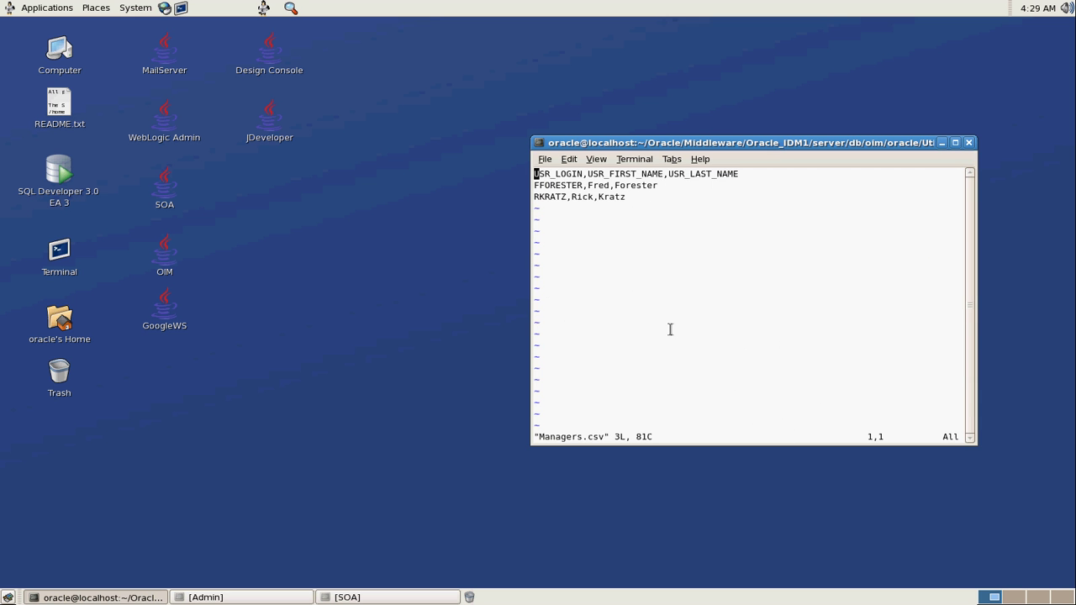
type(":q")
key("Return")
Open Empdata.csv, jump to its last line to confirm 300025 lines, and quit
type("vi E")
key("Tab")
key("Return")
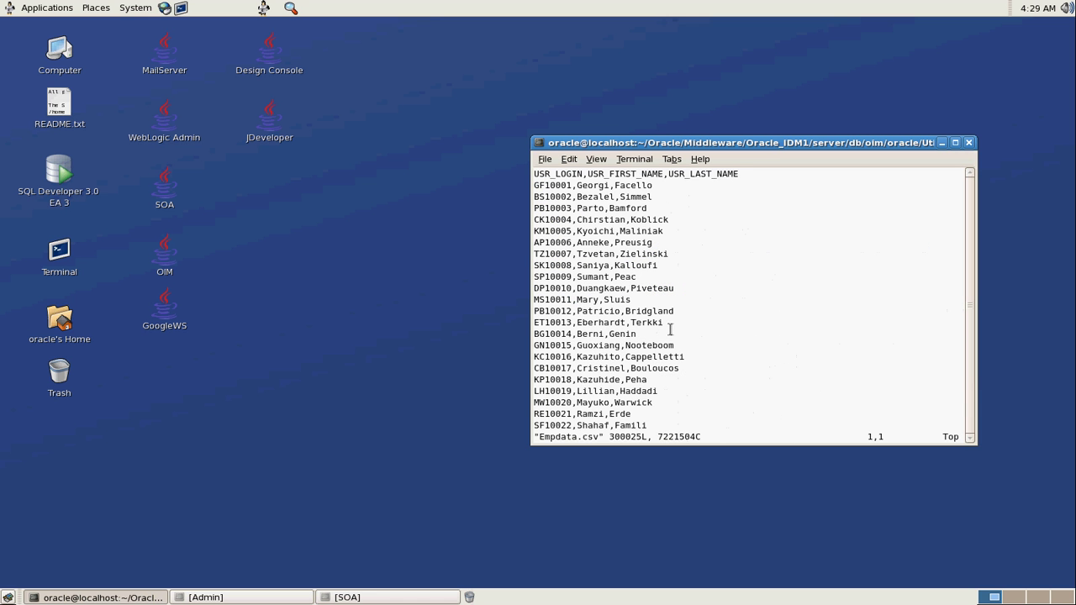
type(":1")
key("Escape")
key("shift+g")
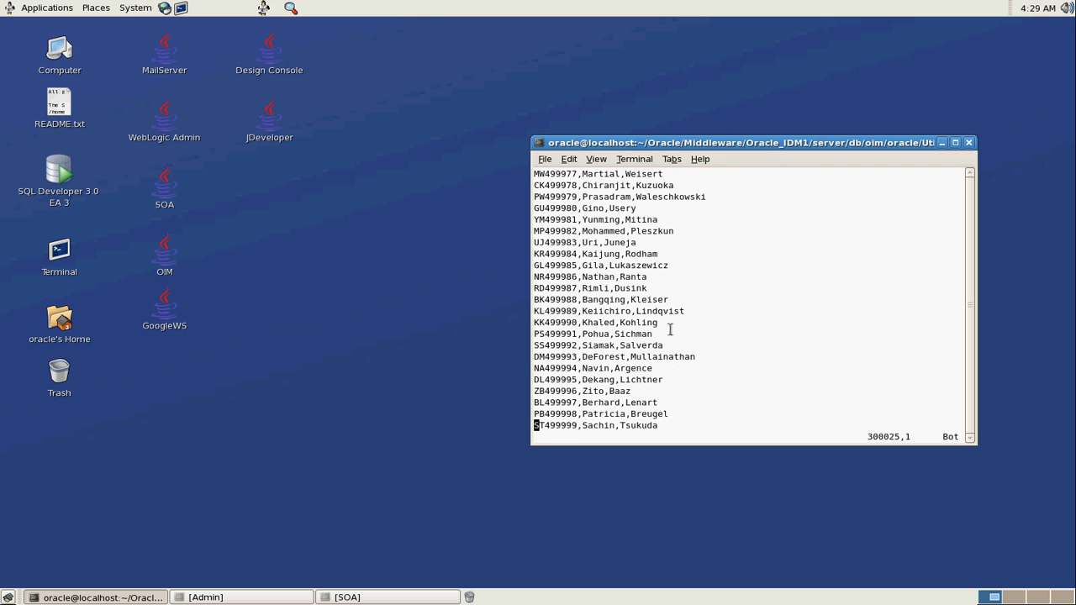
key("ctrl+g")
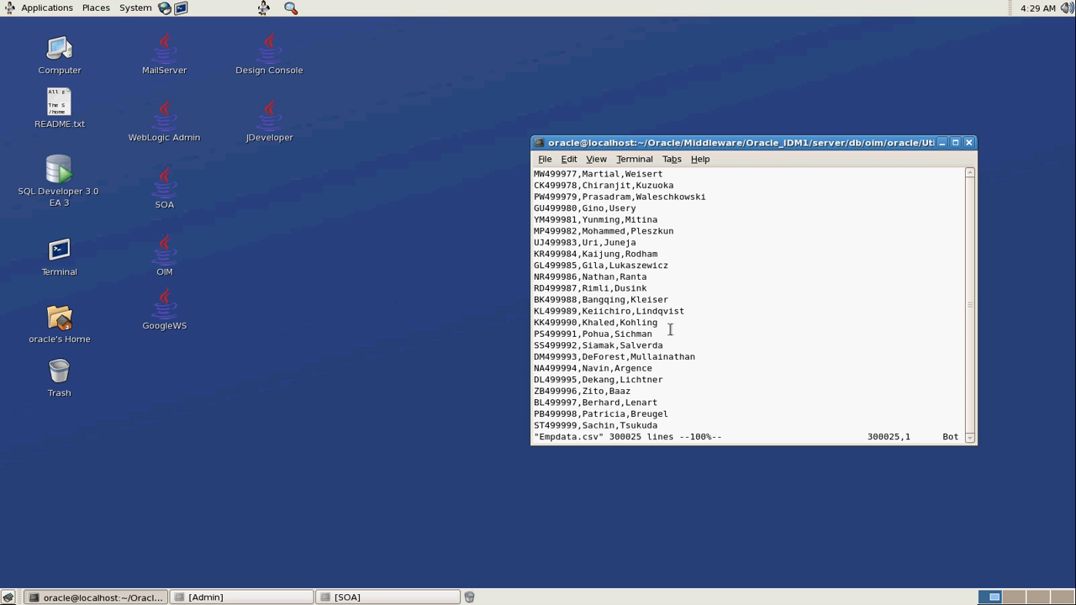
type(":q")
key("Return")
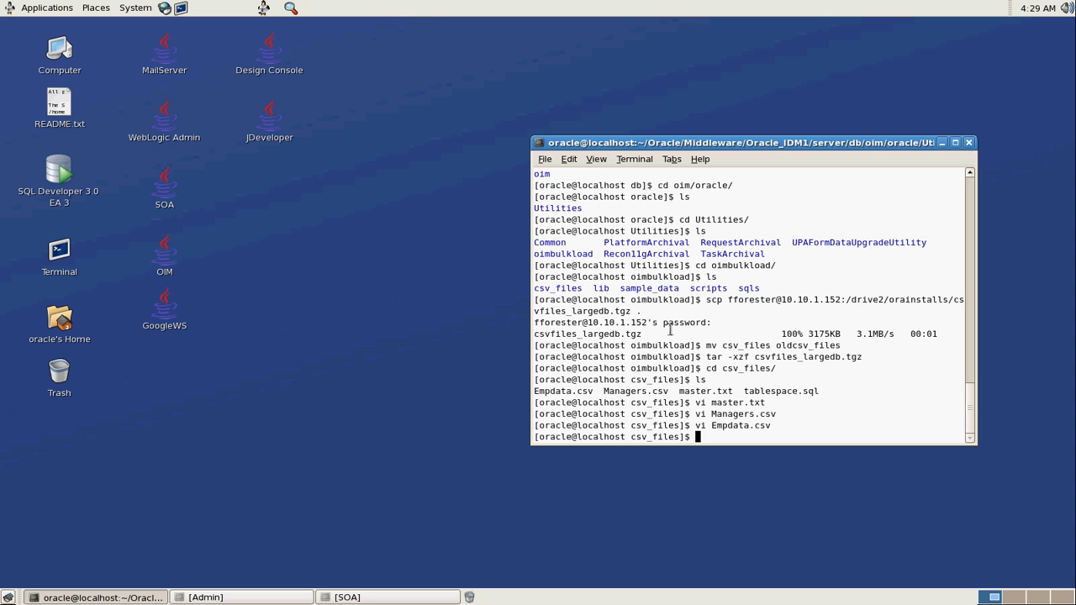
Run tablespace.sql in SQL*Plus as sysdba to create the tablespace
type("ls")
key("Return")
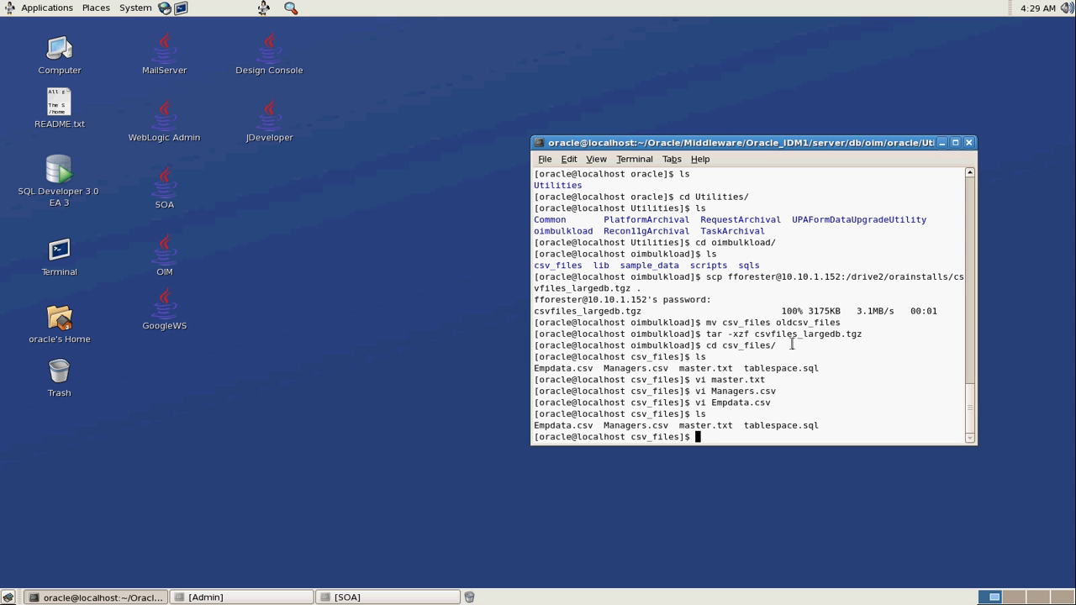
double_click(774, 426)
key("ctrl+c")
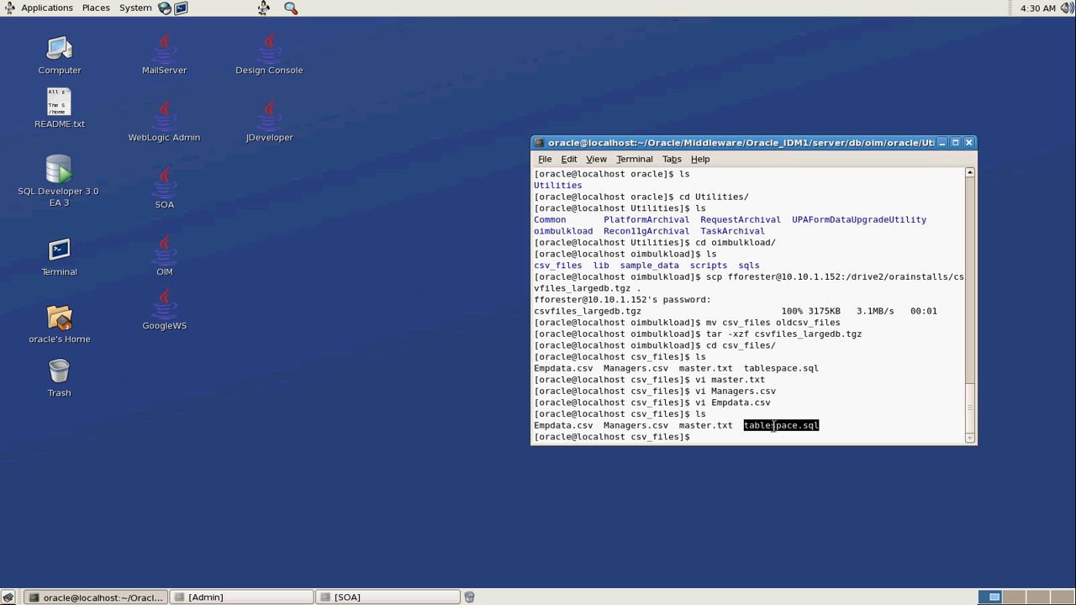
type("sqlplus / as sysdba @")
middle_click(774, 426)
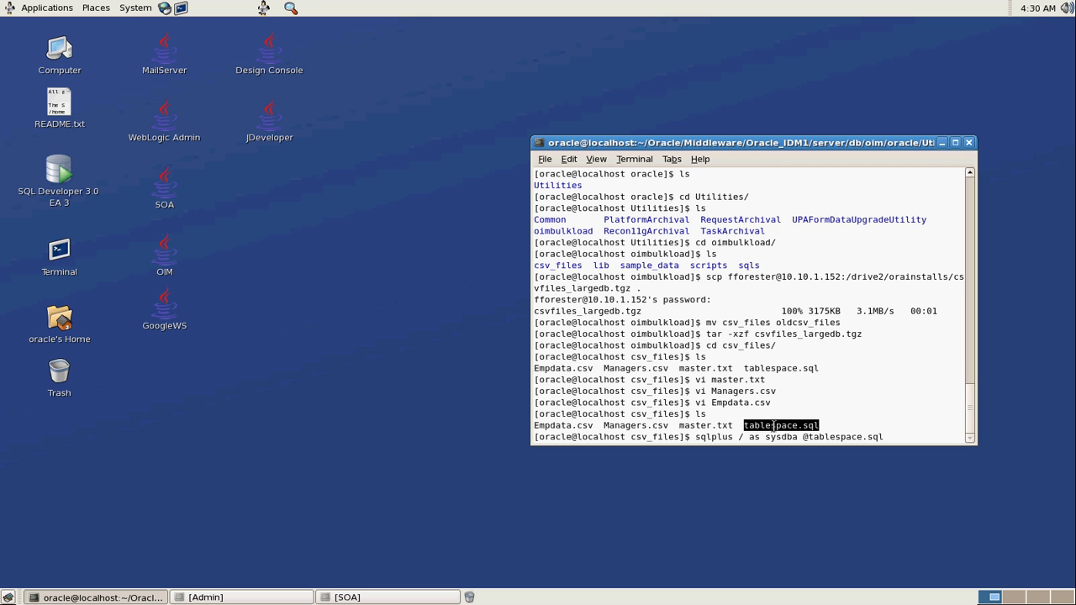
key("Return")
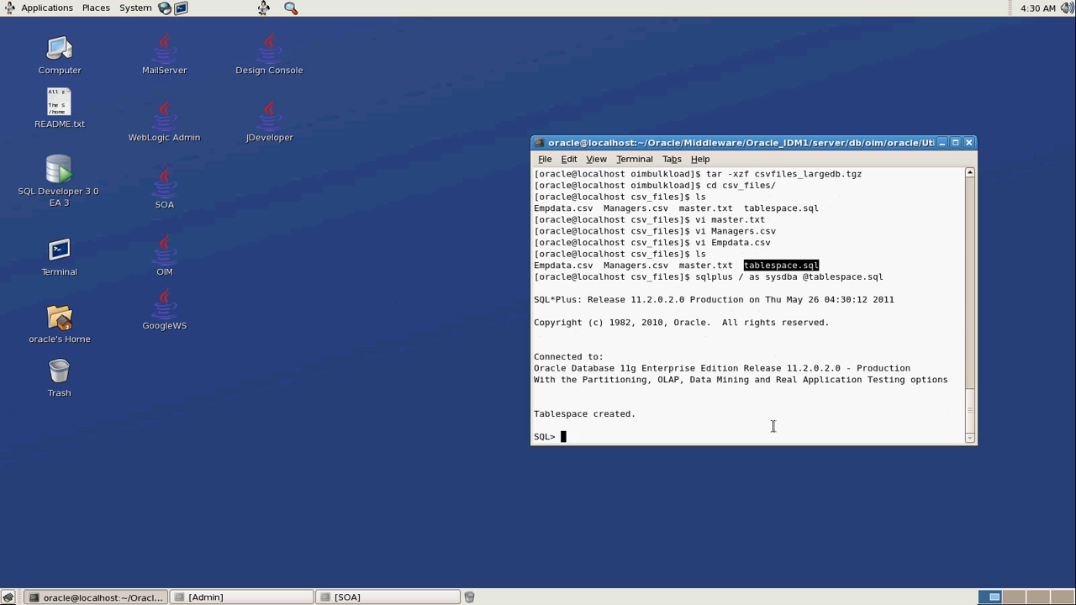
Quit SQL*Plus and list the folder contents again
type("quit")
key("Return")
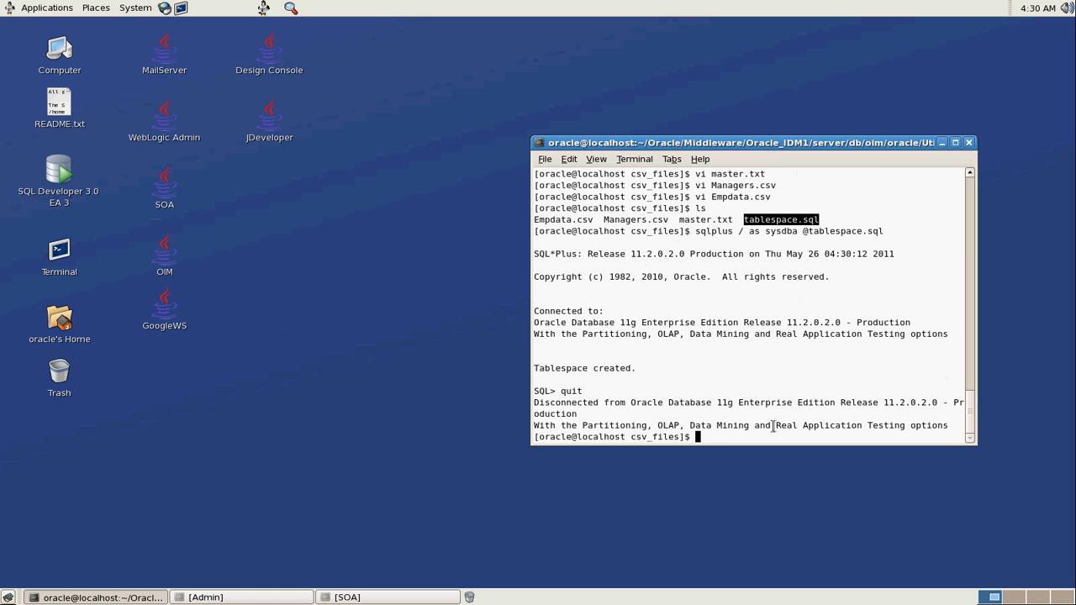
type("ls")
key("Return")
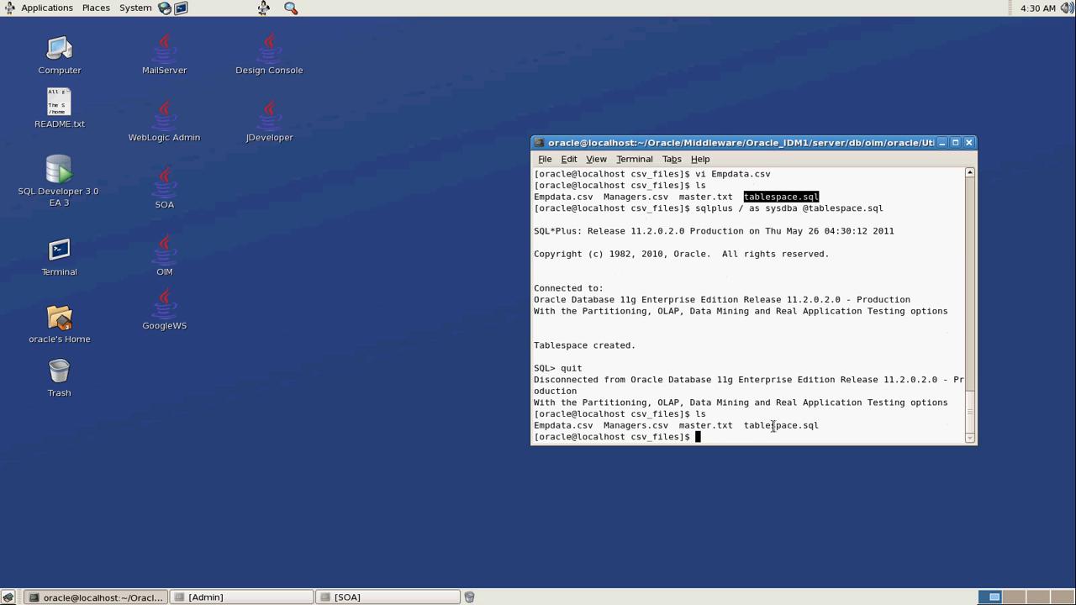
Move into the scripts folder and open oim_blkld_usr_load.sh in vi
type("cd ../")
key("Return")
type("cd sc")
key("Tab")
key("Return")
type("ls")
key("Return")
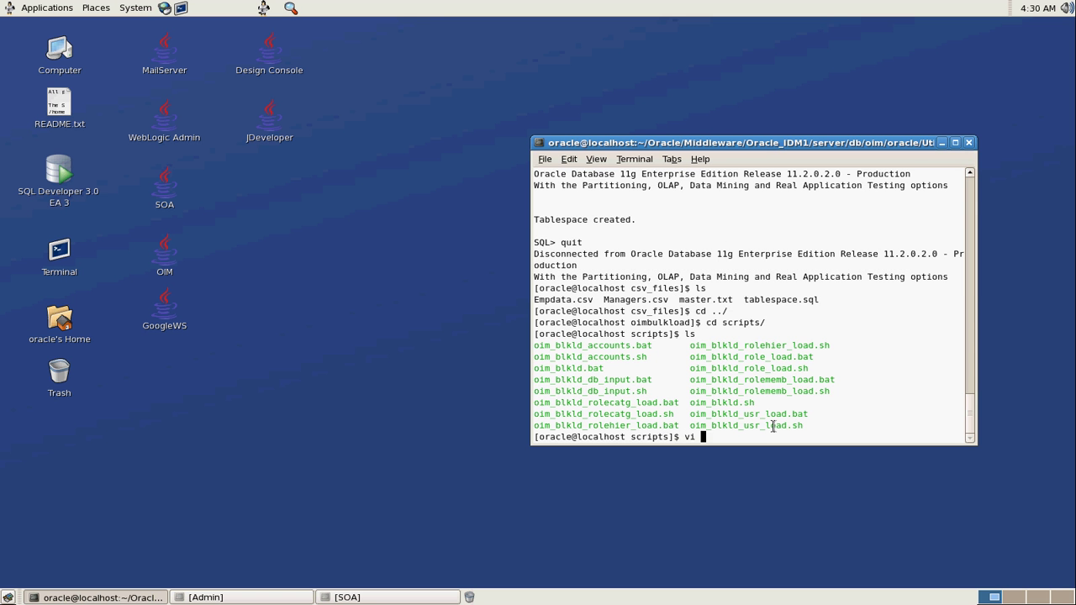
type("_usr")
key("Tab")
type("sh")
key("Return")
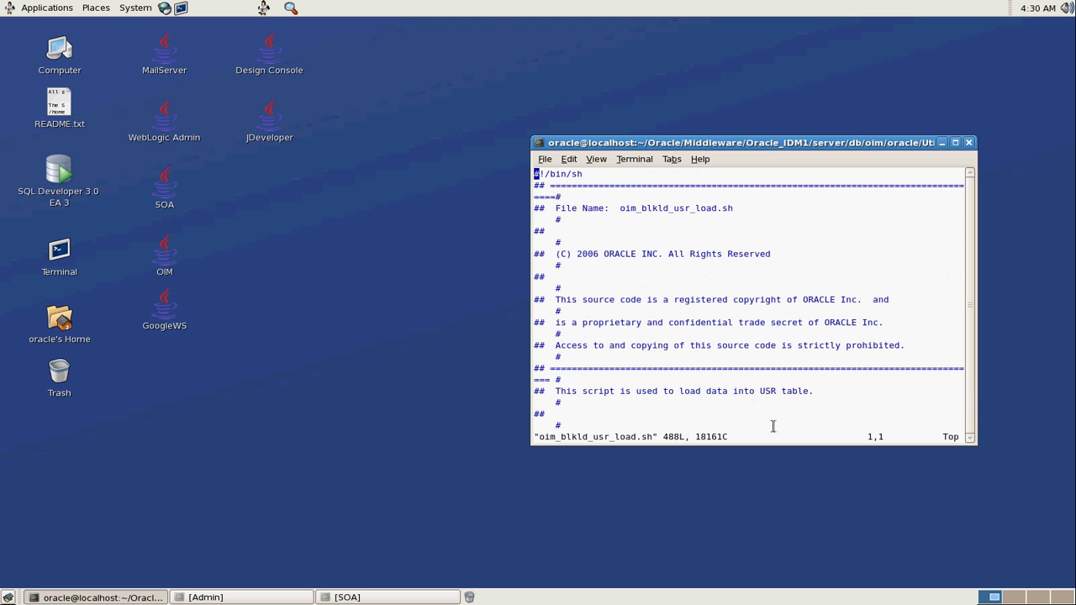
On java driver line 484, replace hostip with localhost and $port with 1521
key("shift+g")
key("Up")
key("Up")
key("Up")
key("Up")
key("A")
key("BackSpace")
key("BackSpace")
key("BackSpace")
key("BackSpace")
key("BackSpace")
key("BackSpace")
key("BackSpace")
type("localhost")
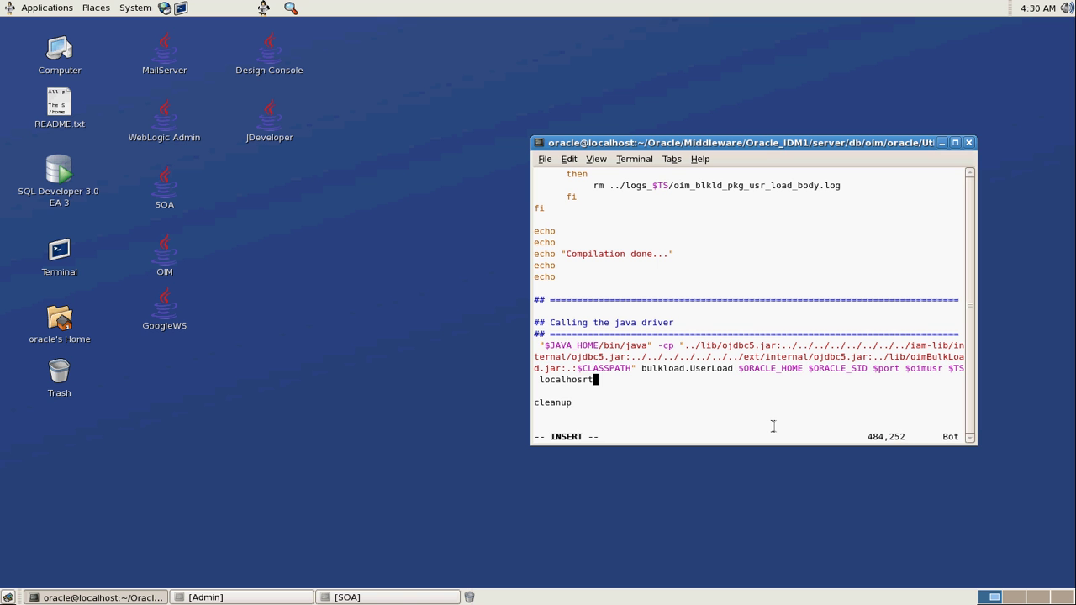
key("Escape")
key("Left")
key("Left")
key("Left")
key("Left")
key("Left")
key("Left")
key("Left")
key("Left")
key("Left")
key("Left")
key("Left")
key("Left")
key("Left")
key("Left")
key("Left")
key("Left")
key("Left")
key("Left")
key("Left")
key("Left")
key("Left")
key("Left")
key("x")
key("x")
key("x")
key("x")
key("x")
key("x")
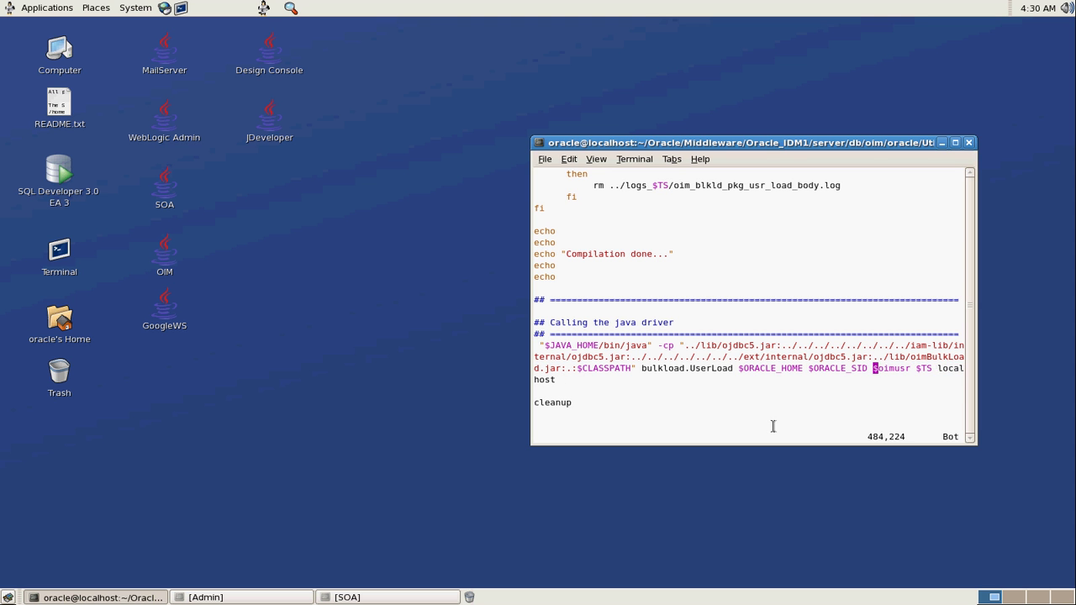
type("i1521")
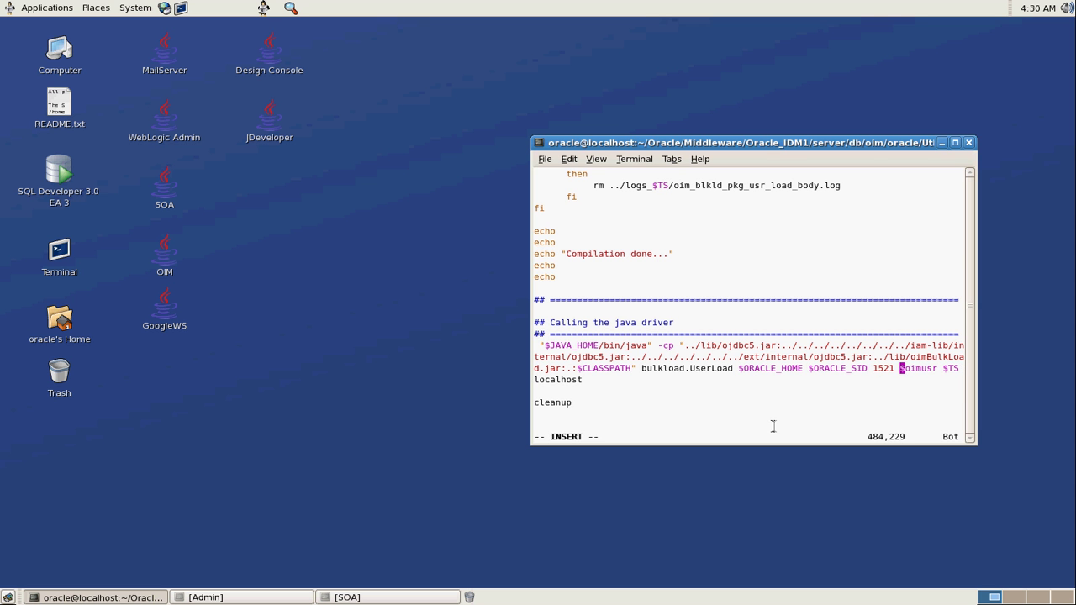
key("Escape")
Check the inserted 1521 port value on the driver line
key("Left")
key("Left")
key("Left")
key("Left")
key("Right")
key("Right")
key("Right")
key("Left")
key("Left")
key("Left")
key("Right")
key("Right")
key("Right")
key("Right")
key("Left")
key("Left")
key("Left")
key("Left")
key("Right")
key("Right")
key("Right")
key("Left")
key("Left")
key("Left")
key("Left")
key("Left")
key("Left")
key("Left")
key("Left")
key("Left")
key("Left")
key("Left")
key("Left")
key("Left")
key("Left")
key("Left")
key("Left")
key("Left")
key("Left")
key("Left")
key("Left")
key("Left")
key("Left")
key("Left")
Save the edited script with :wq, return to the scripts folder, and enter ./oim_blkld.sh
type(":wq")
key("Return")
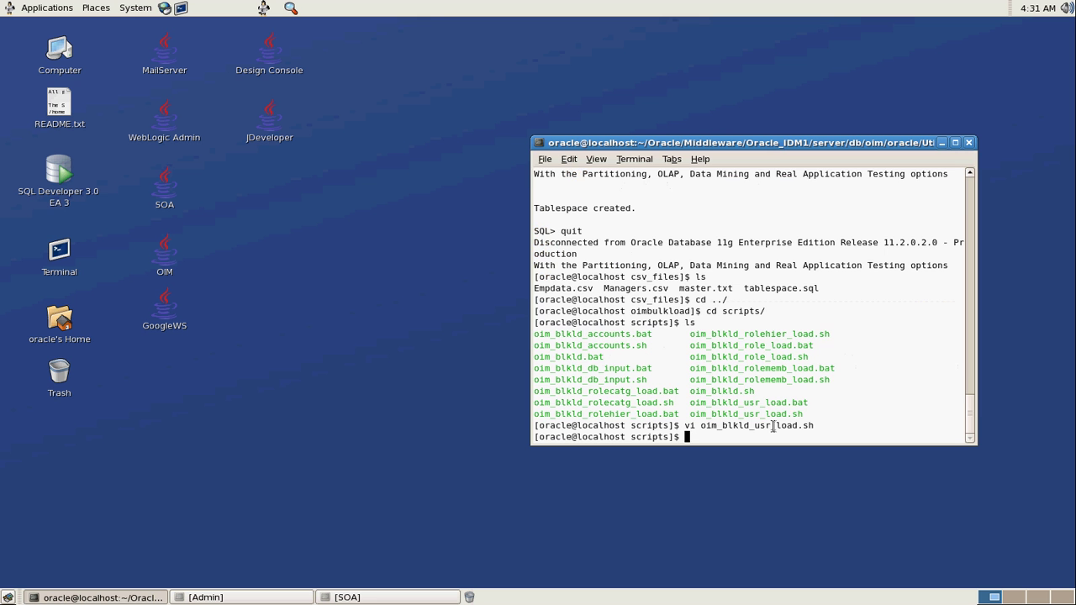
type("cd ../")
key("Return")
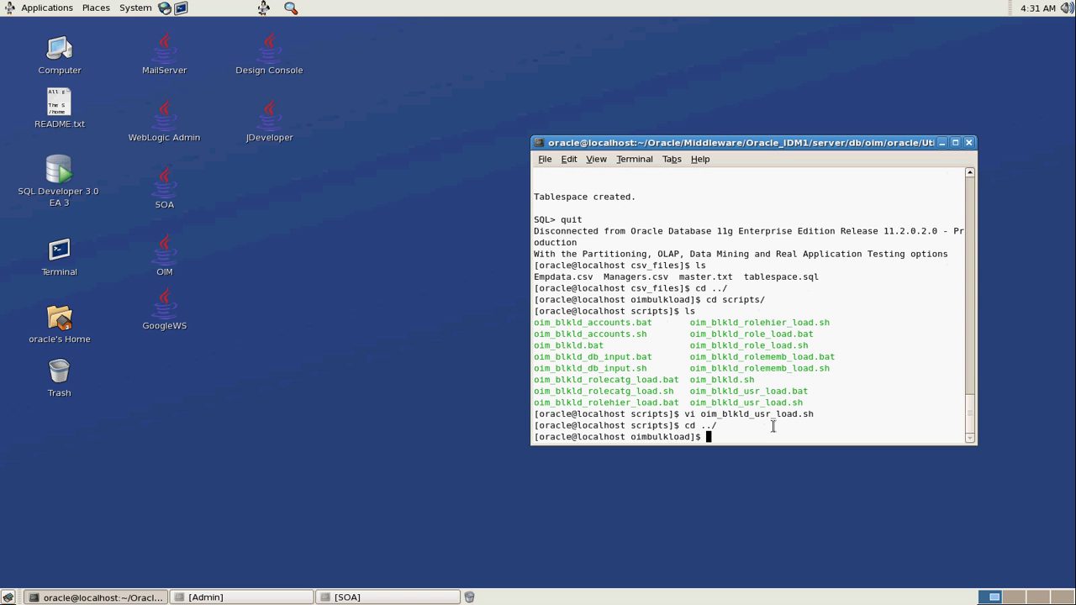
type("cd scripts/")
key("Return")
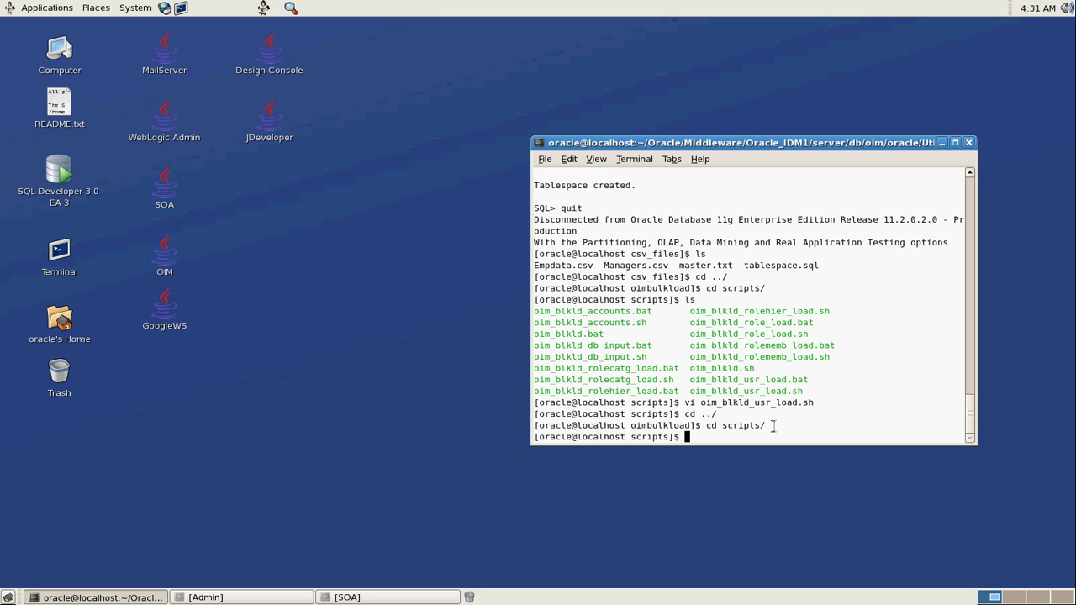
type("./oim_blkld.sh")
Run the bulk-load script with option 1 (Load User Data), which fails on missing ojdbc5.jar
key("Return")
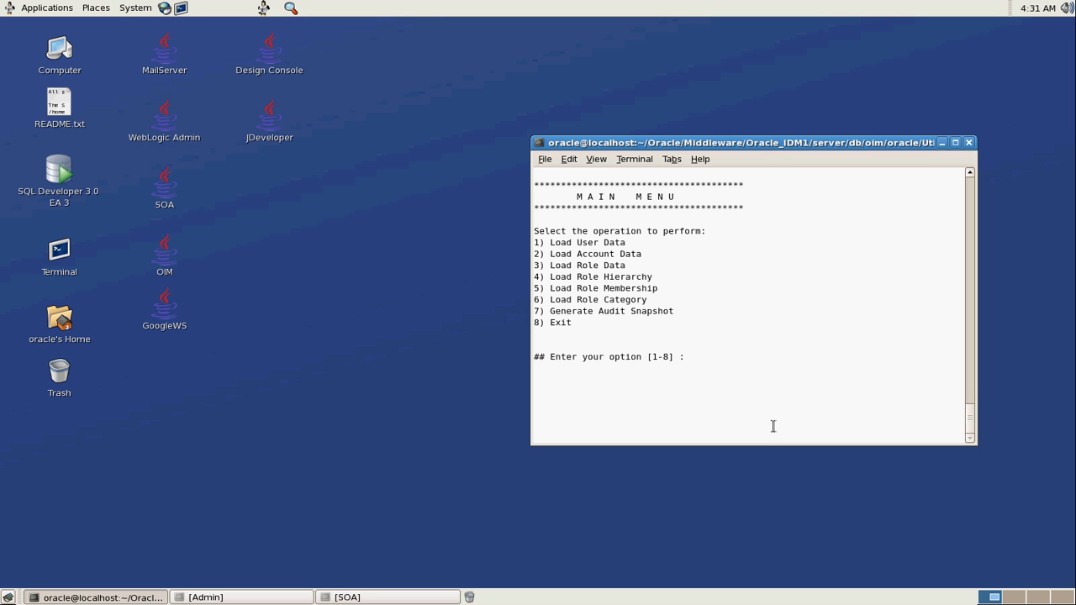
type("1")
key("Return")
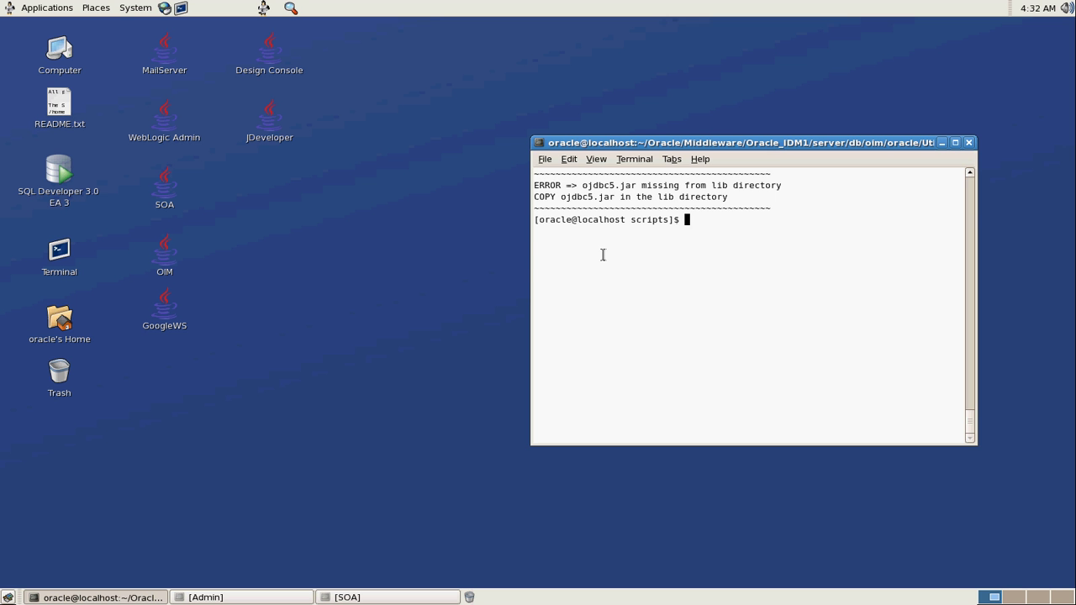
type("ls")
key("Return")
Delete the logs_20110526_0432 folder from oimbulkload
type("cd ../")
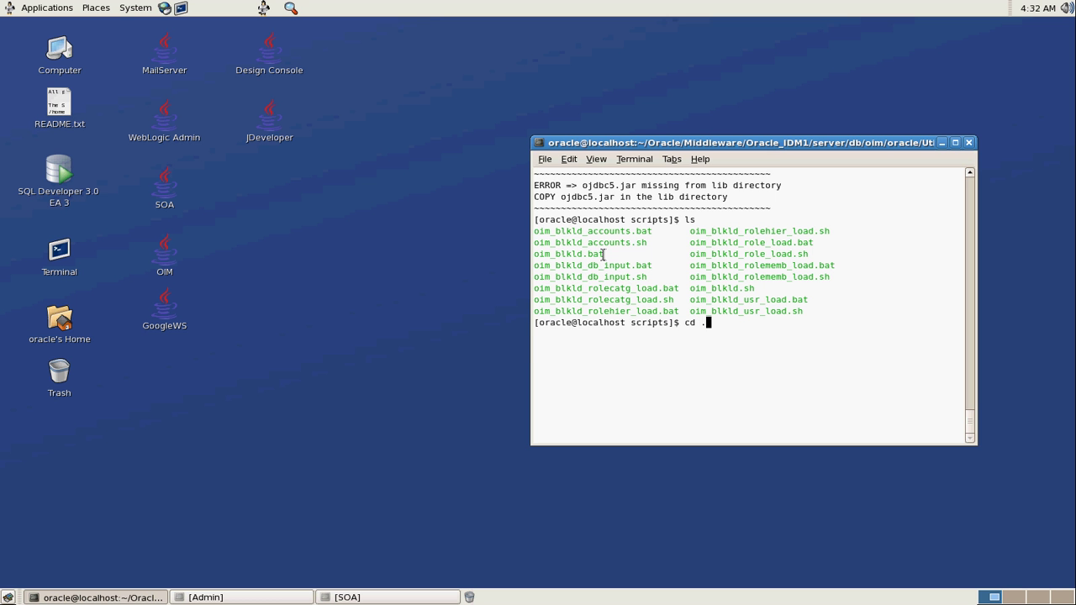
key("Return")
type("cd l")
key("Tab")
key("BackSpace")
key("BackSpace")
key("BackSpace")
key("BackSpace")
key("BackSpace")
key("BackSpace")
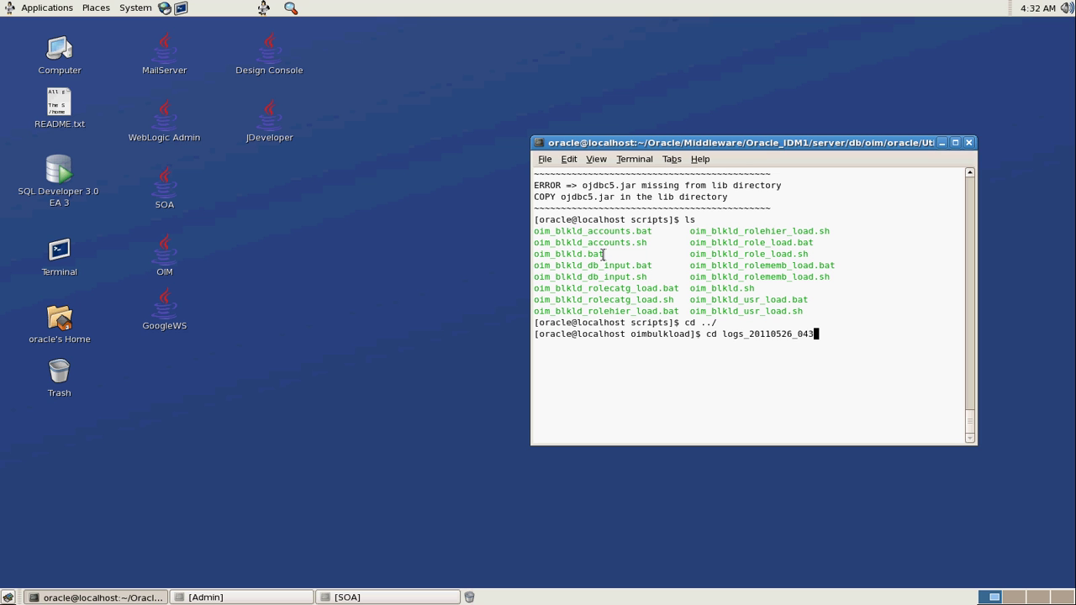
key("BackSpace")
key("BackSpace")
key("BackSpace")
key("BackSpace")
key("BackSpace")
key("BackSpace")
key("BackSpace")
key("BackSpace")
key("BackSpace")
key("BackSpace")
key("BackSpace")
key("BackSpace")
key("BackSpace")
key("BackSpace")
key("BackSpace")
key("BackSpace")
key("BackSpace")
type("rm -rf ")
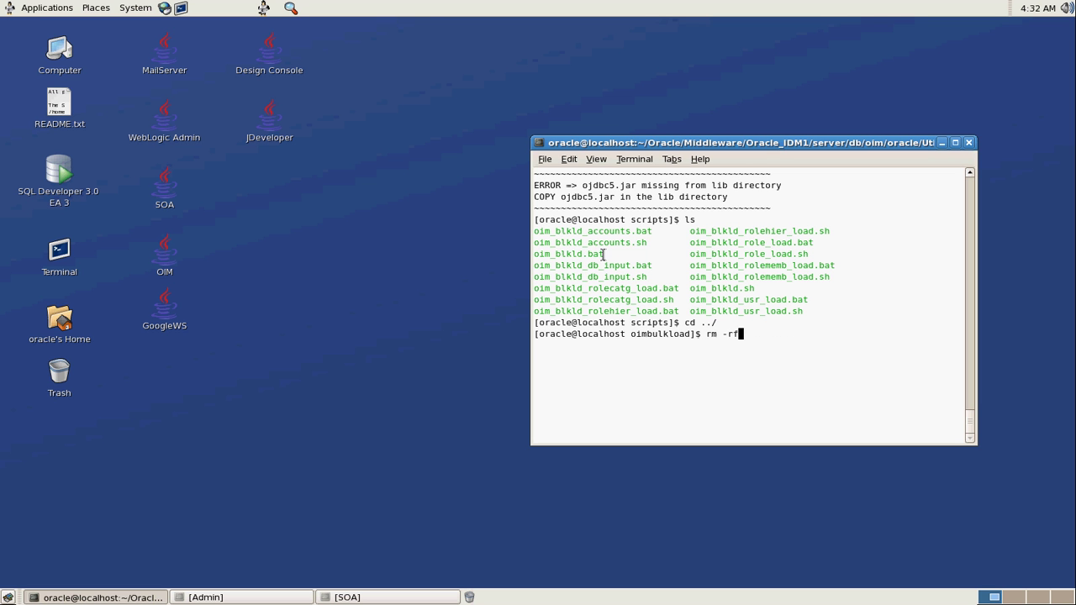
type("l")
key("Tab")
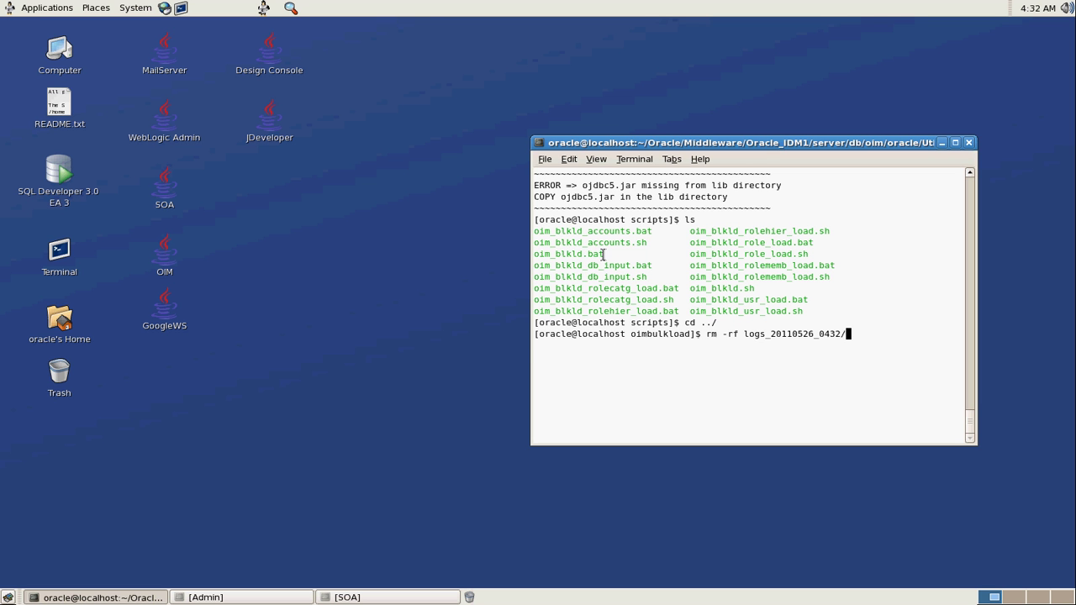
key("Return")
List the lib folder, which holds only oimBulkLoad.jar
type("cd")
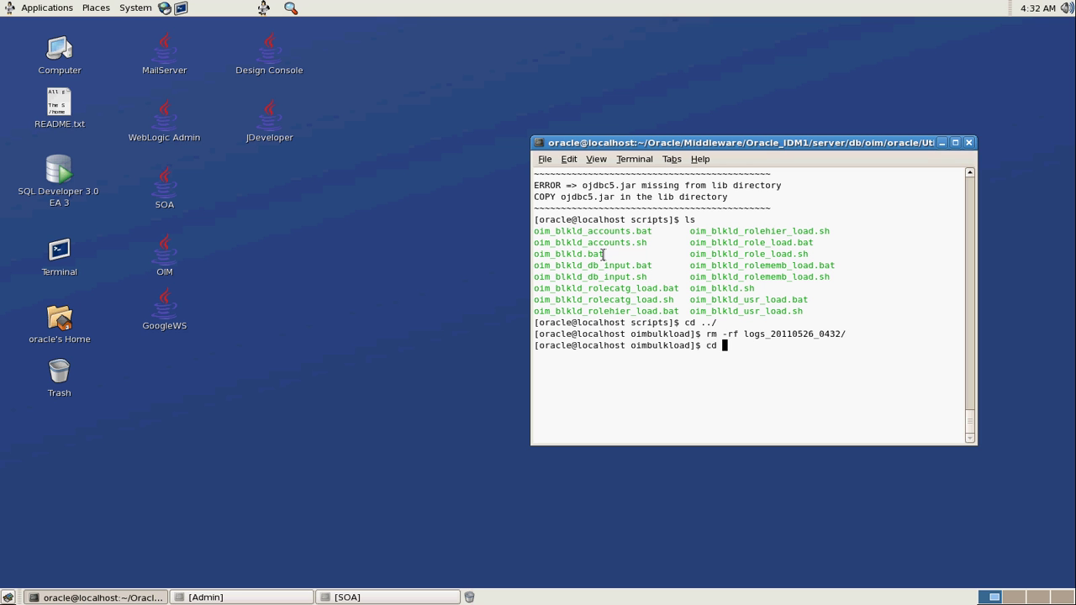
key("BackSpace")
key("BackSpace")
key("BackSpace")
type("cd lib/")
key("Return")
type("ls")
key("Return")
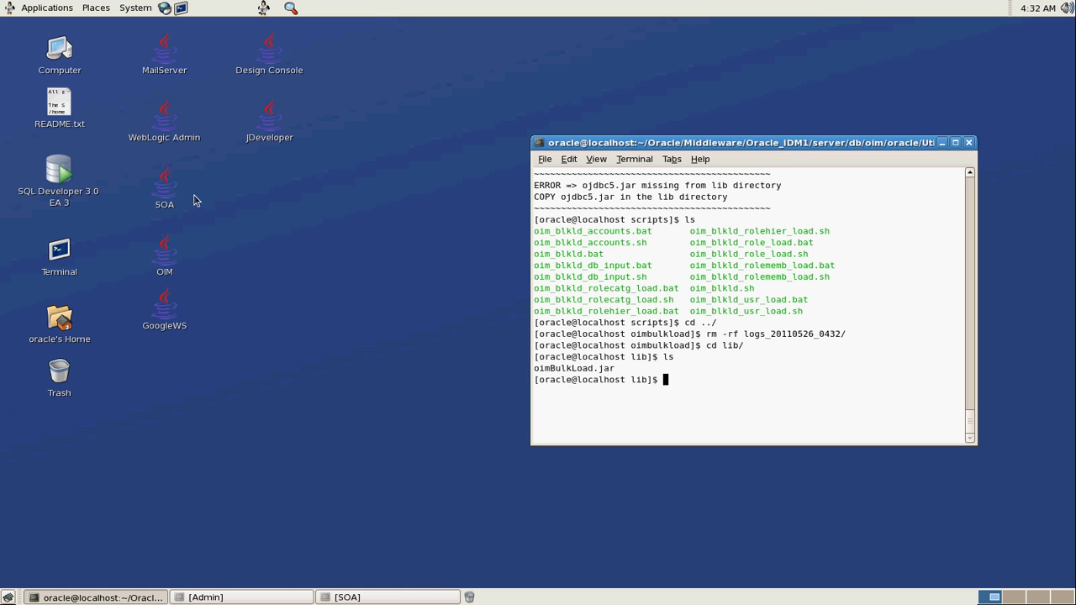
In a second terminal, search the home folder for ojdbc5.jar
double_click(59, 250)
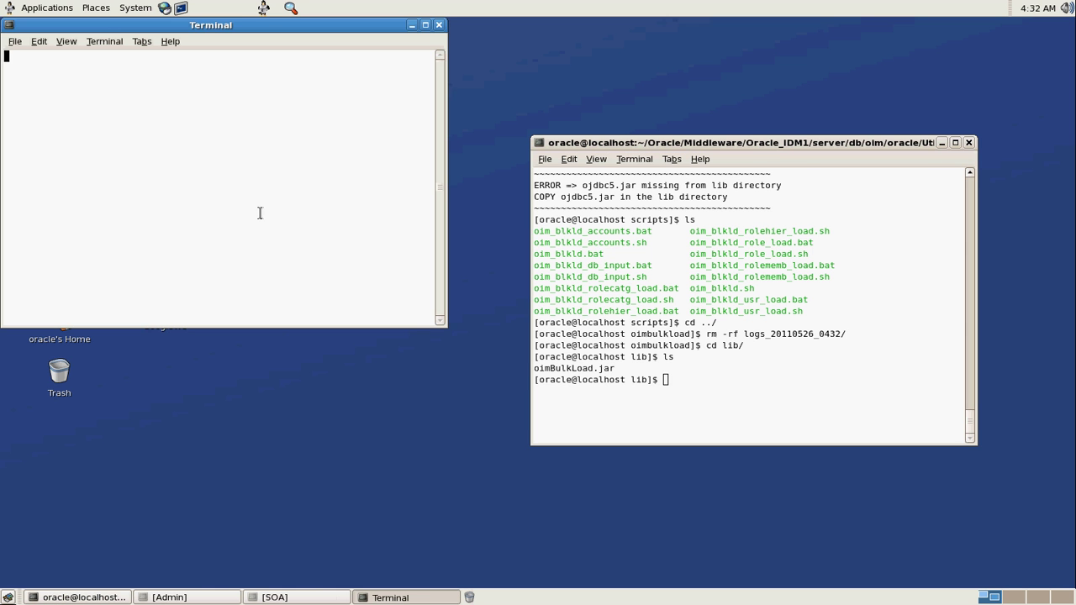
type("cd ")
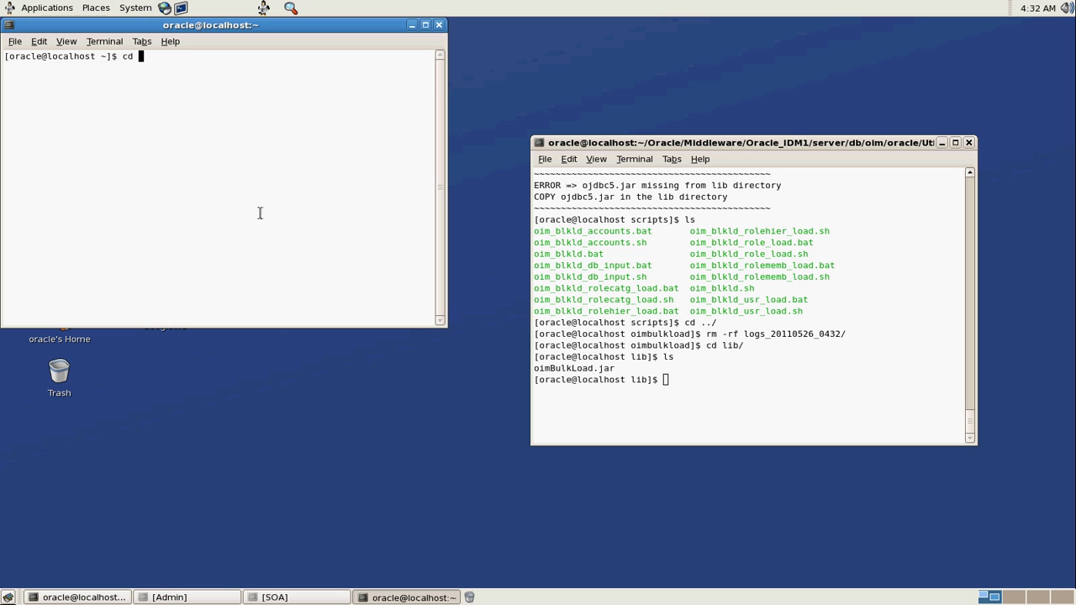
type("Oracle/")
key("Return")
type("cd M")
key("Tab")
key("Return")
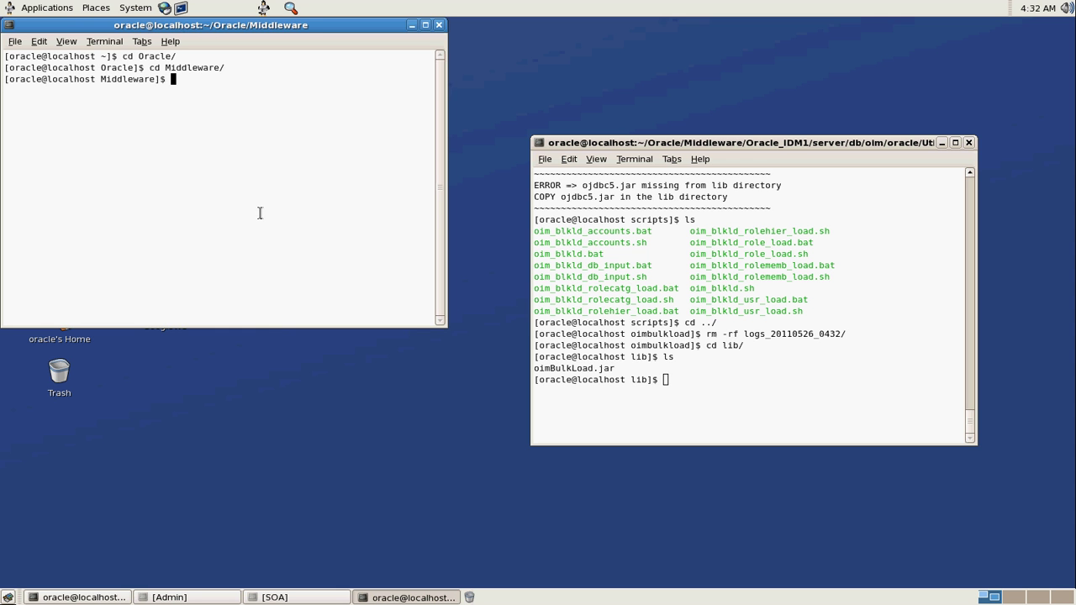
type("find . -name")
key("BackSpace")
key("BackSpace")
key("BackSpace")
key("BackSpace")
key("BackSpace")
key("BackSpace")
key("BackSpace")
key("BackSpace")
key("BackSpace")
key("BackSpace")
key("BackSpace")
key("BackSpace")
key("BackSpace")
type("cd ../")
key("Return")
type("cd ../")
key("Return")
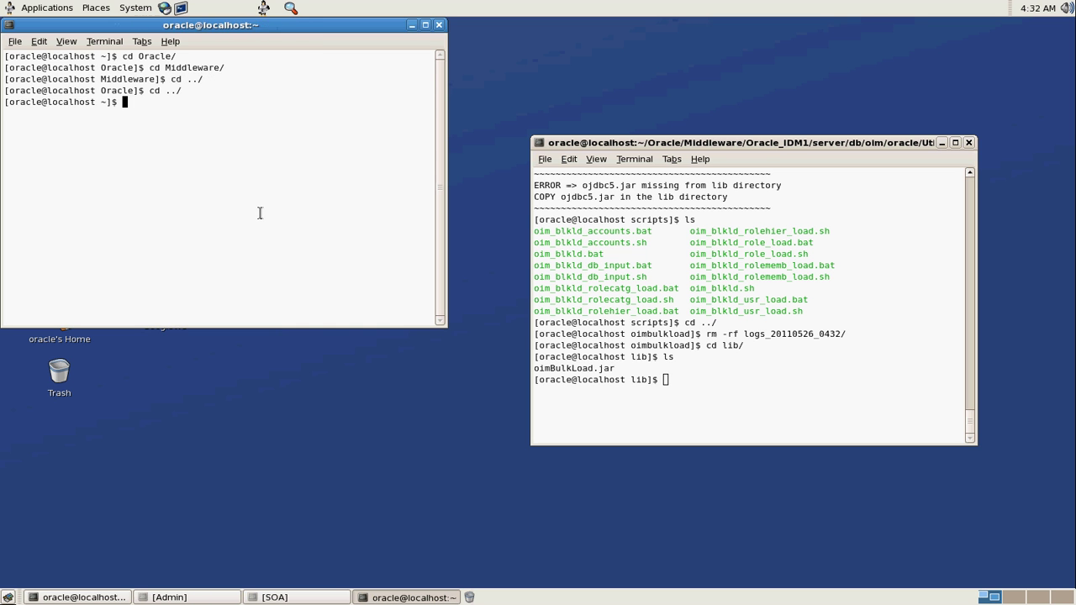
type("find . -name \"ojdbc5.jar\"")
key("Return")
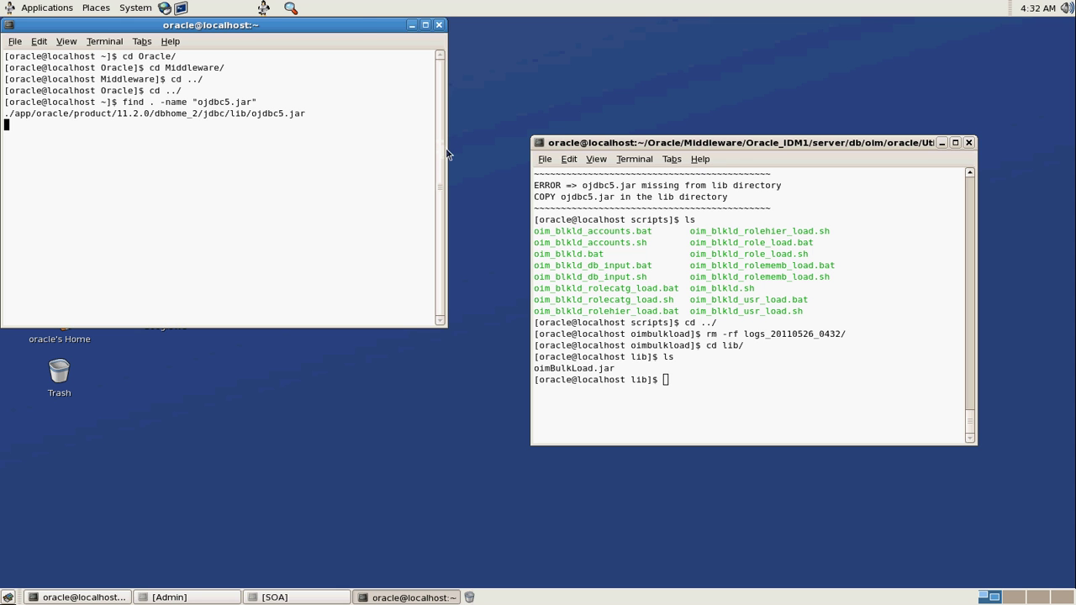
Copy ojdbc5.jar from the dbhome_2 jdbc lib path into the bulk-load lib folder
left_click_drag(446, 152, 673, 153)
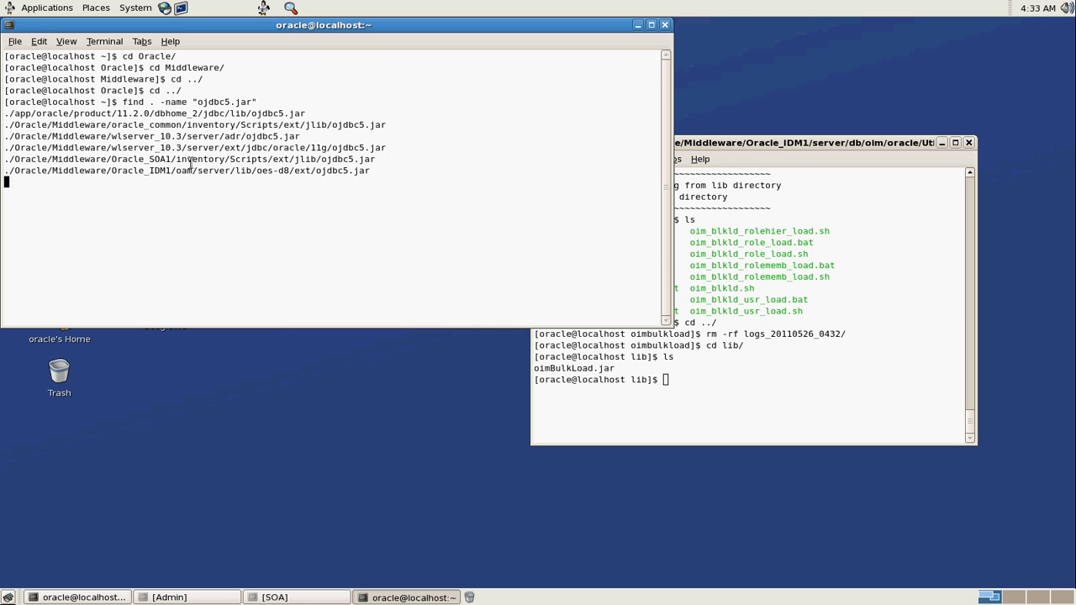
double_click(185, 112)
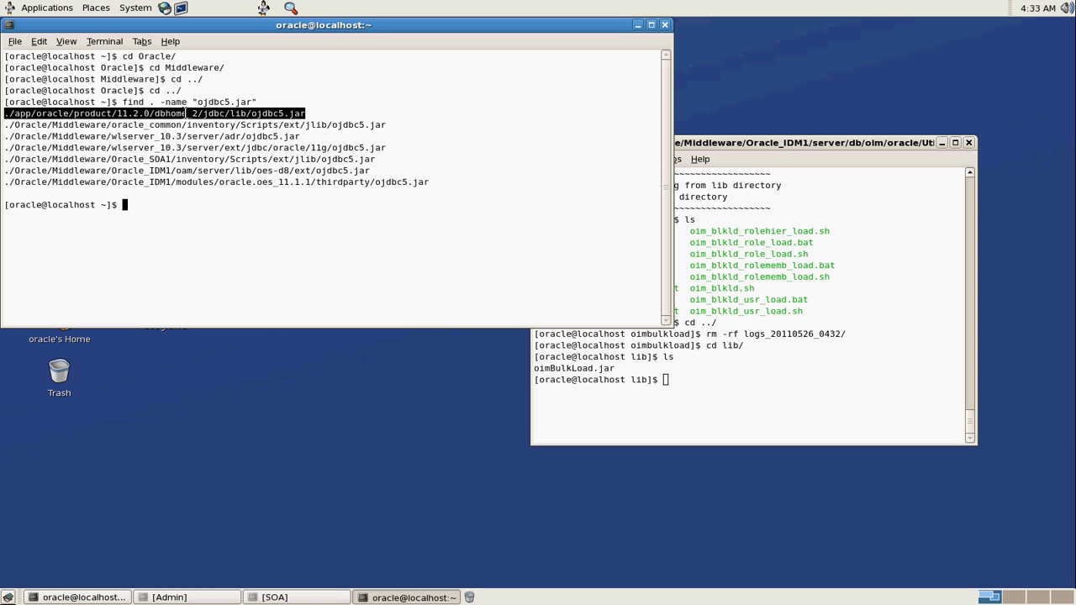
left_click(720, 148)
type("cp /home/oracle/")
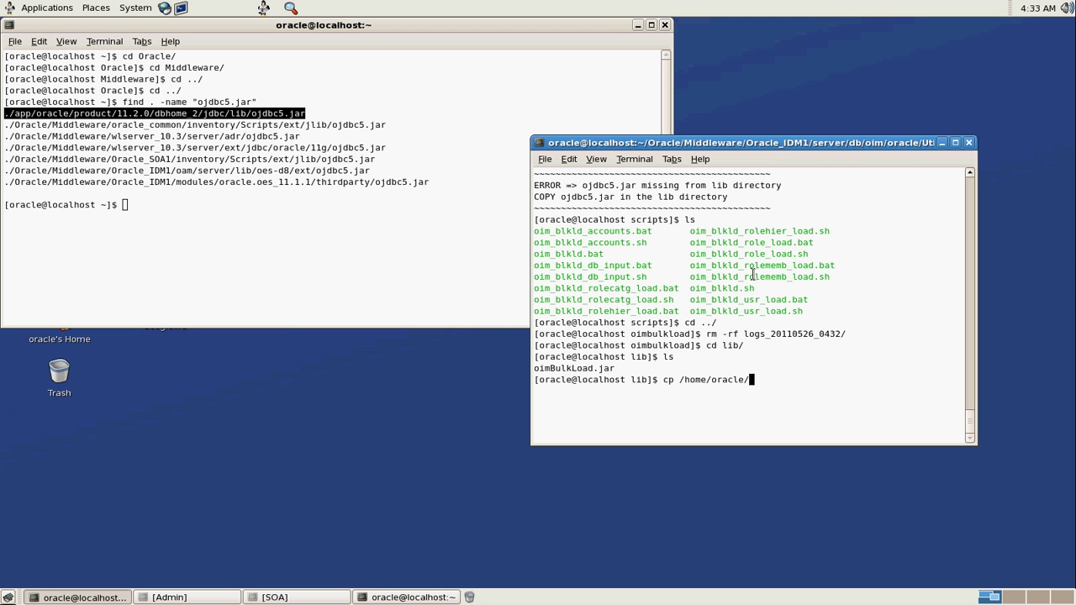
middle_click(754, 275)
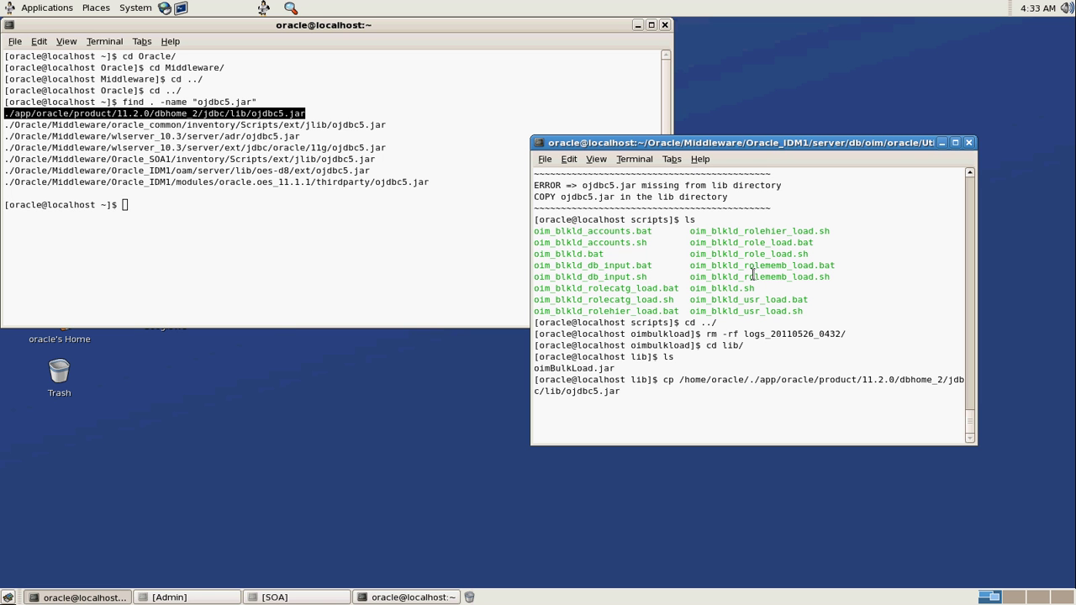
key("Left")
key("Left")
key("Left")
key("Left")
key("Left")
key("Left")
key("Left")
key("Left")
key("Left")
key("Left")
key("Left")
key("Left")
key("Left")
key("Left")
key("Left")
key("Left")
key("Left")
key("Left")
key("Left")
key("Left")
key("Left")
key("Left")
key("Left")
key("Left")
key("Left")
key("Left")
key("Left")
key("Left")
key("Left")
key("Left")
key("Left")
key("Left")
key("Left")
key("Left")
key("Left")
key("Left")
key("Left")
key("Left")
key("Left")
key("BackSpace")
key("BackSpace")
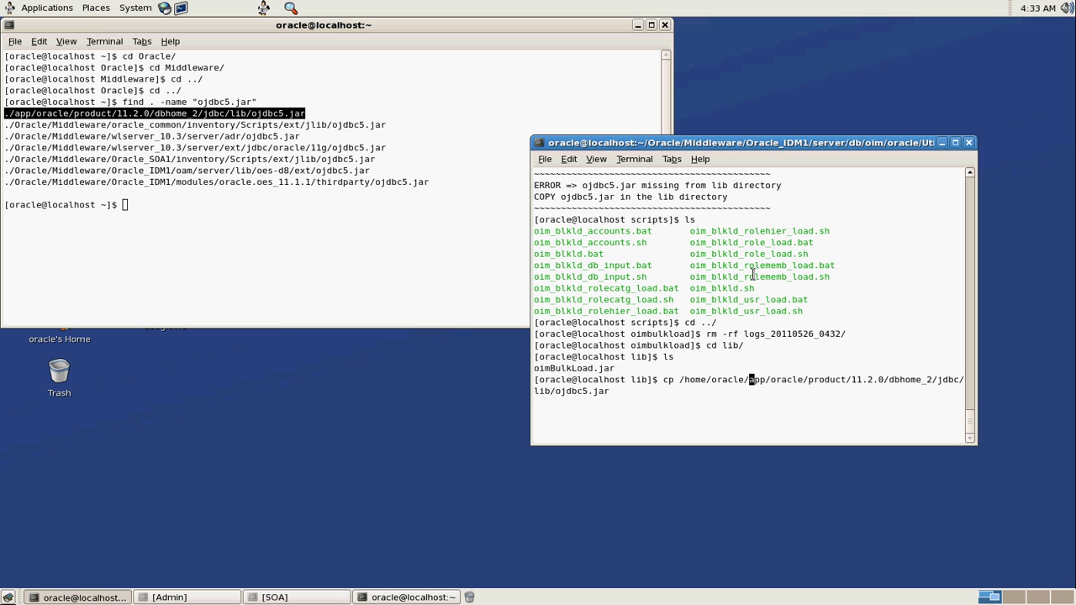
key("Right")
key("Right")
key("Right")
key("Right")
key("Right")
key("Right")
key("Right")
key("Right")
key("Right")
key("Right")
key("Right")
key("Right")
key("Right")
key("Right")
key("Right")
key("Right")
key("Right")
key("Right")
key("Right")
key("Right")
key("Right")
key("Right")
key("Right")
key("Right")
key("Right")
key("Right")
key("Right")
key("Right")
key("Right")
key("Right")
key("Right")
key("Right")
key("Right")
key("Right")
key("Right")
key("Right")
key("Right")
key("Right")
key("Right")
key("Right")
type(".")
key("Return")
Launch ./oim_blkld.sh again from the scripts folder
type("cd ../")
key("Return")
type("cd scripts/")
key("Return")
type("./oim_blkld.sh")
key("Return")
Choose the user-data load, keep the default ORACLE_HOME, and give connect string //localhost:1521/orcl
type("1")
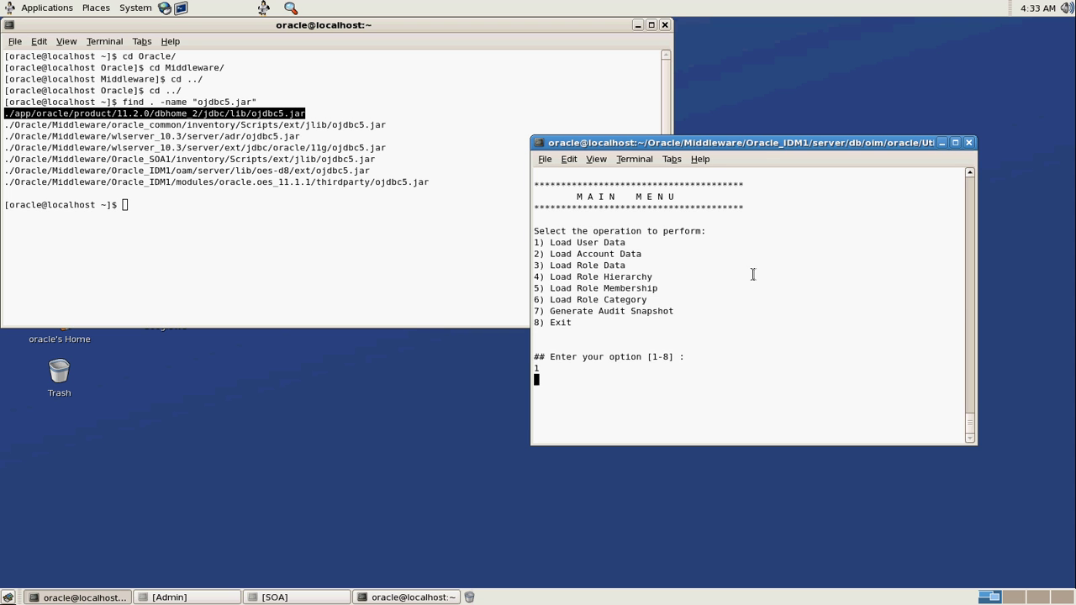
key("Return")
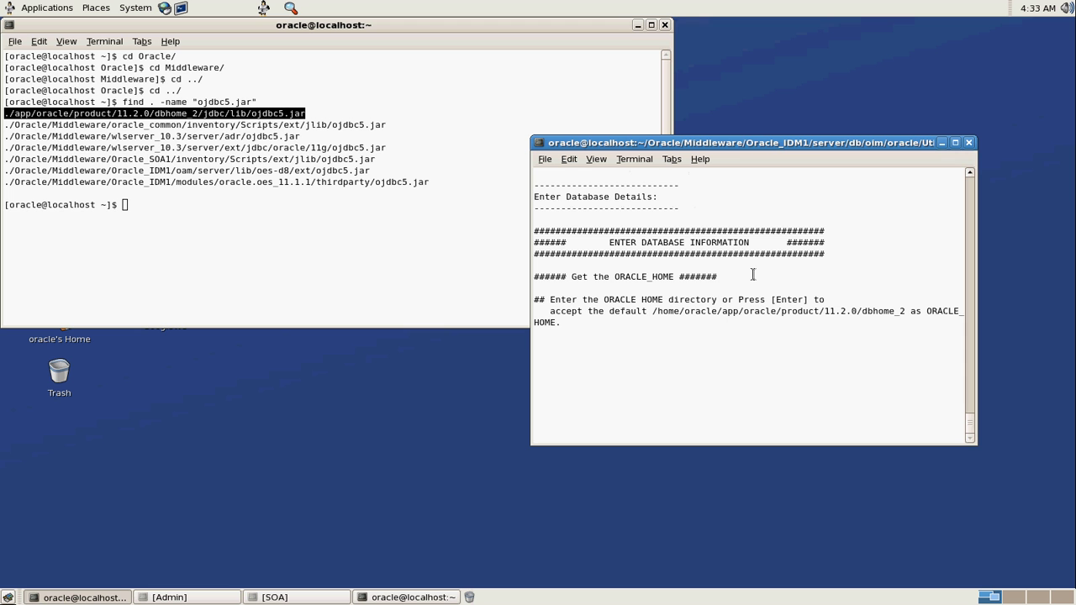
key("Return")
type("//local")
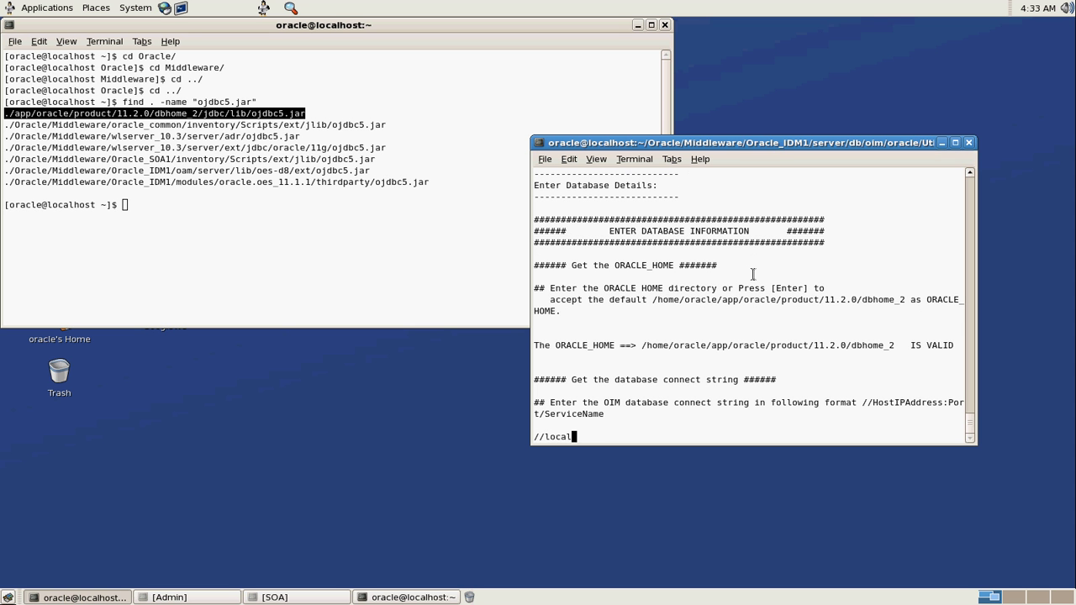
type("host:1521/orcl")
key("Return")
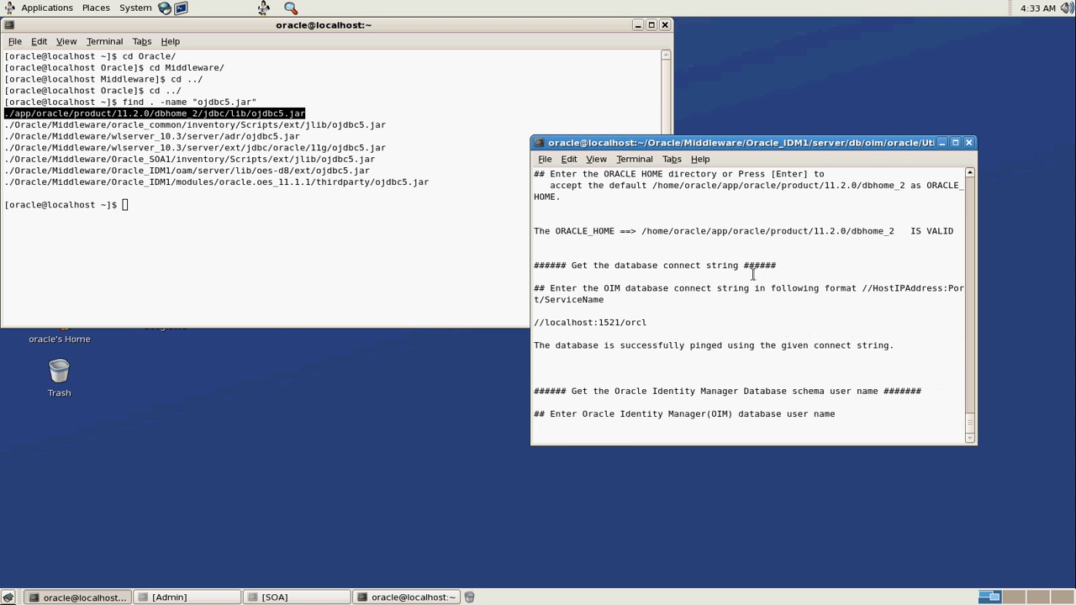
Enter OIM database user DEV_OIM and its password twice, answering the repeated password prompt
type("DEV_OIM")
key("Return")
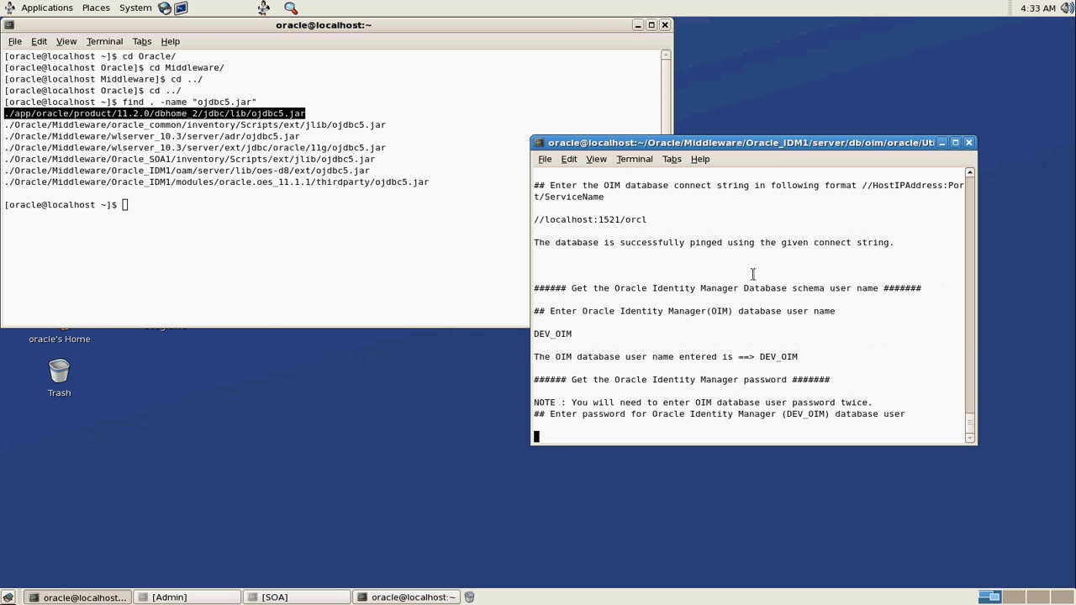
key("Return")
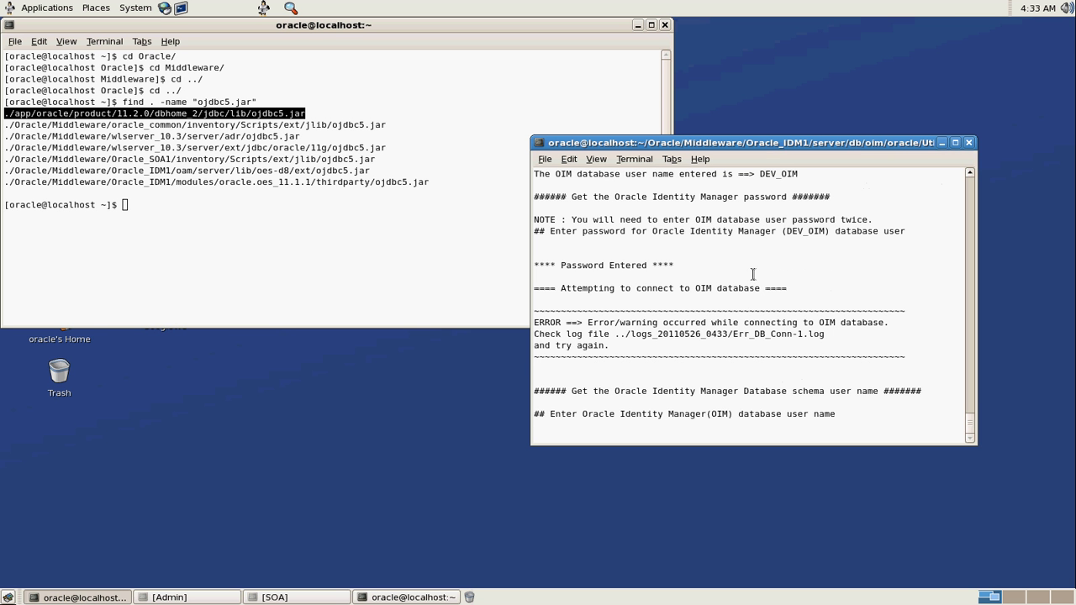
type("DEV_OIM")
key("Return")
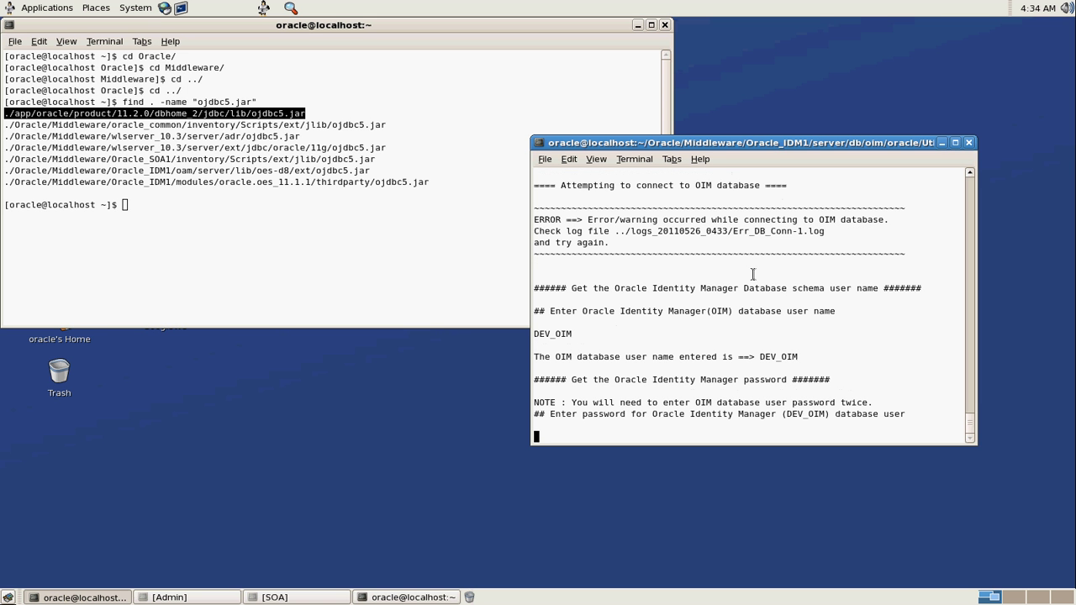
key("Return")
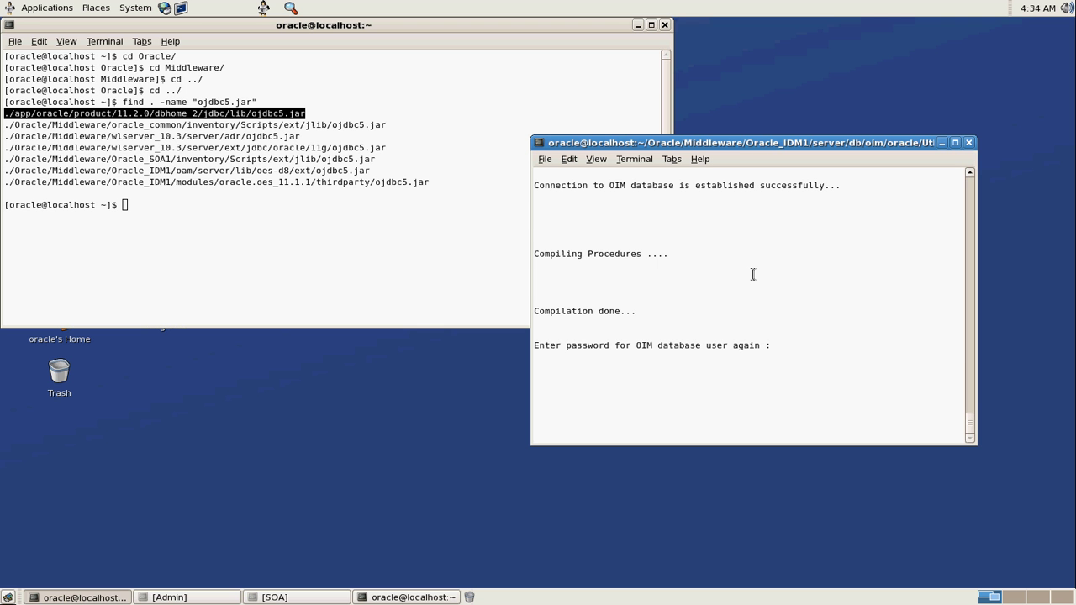
key("Return")
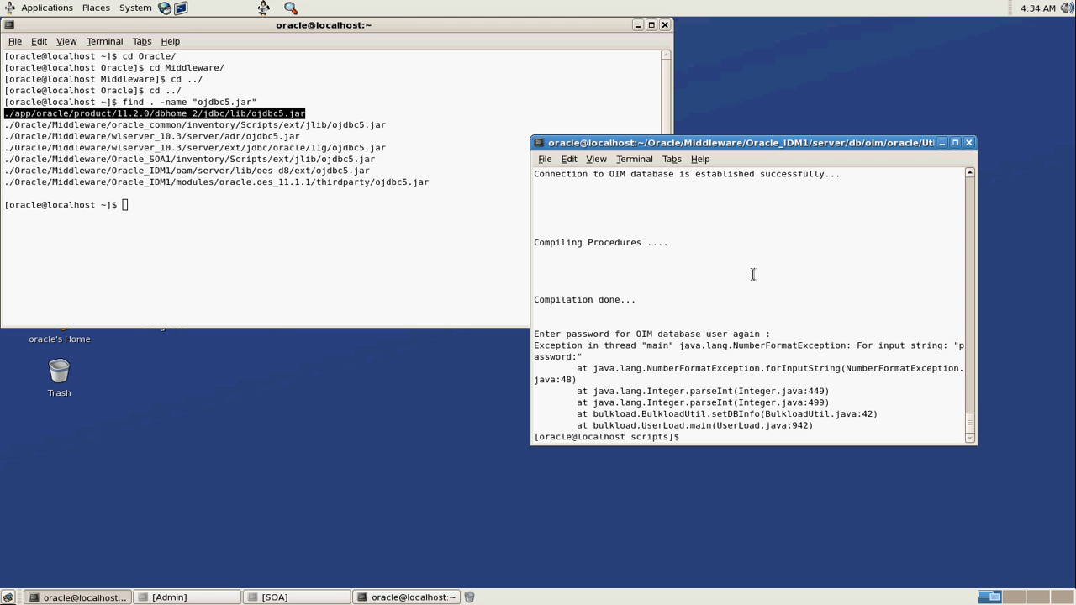
Open oim_blkld_usr_load.sh in vi
key("Up")
key("Up")
key("Up")
key("BackSpace")
key("BackSpace")
key("BackSpace")
key("BackSpace")
key("BackSpace")
type("vi oim_blkld_us")
key("Tab")
type("sh")
key("Return")
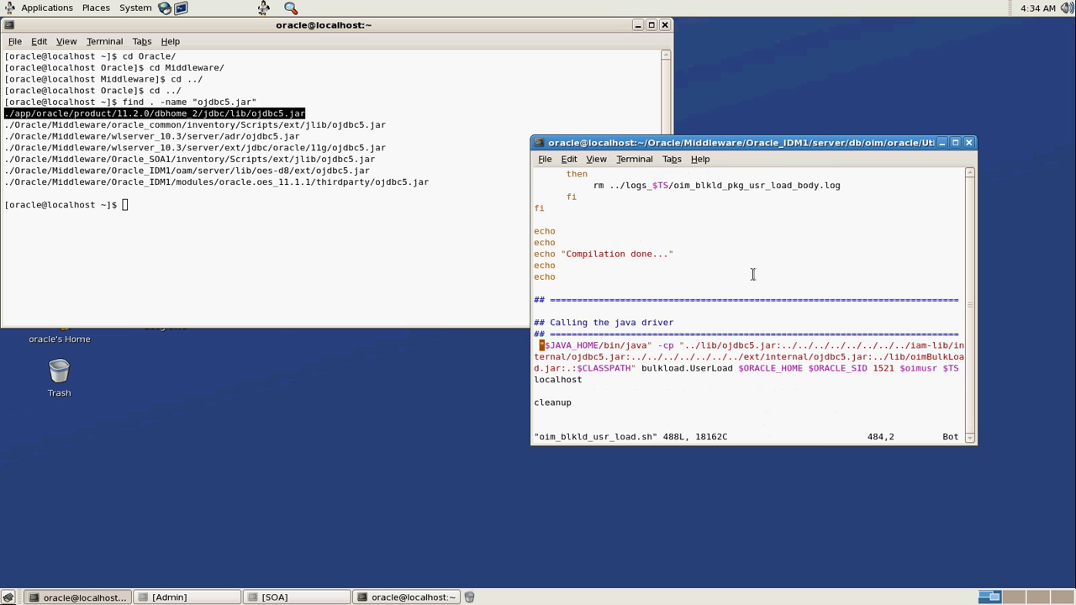
Edit the java driver call's arguments, moving to the $ORACLE_SID argument
key("Down")
key("Up")
key("A")
key("Left")
key("Left")
key("Left")
key("Left")
key("Left")
key("Left")
key("Left")
key("Left")
key("Left")
key("Left")
key("Left")
key("Left")
key("Left")
key("Left")
key("Left")
key("Left")
key("Left")
key("Left")
key("Left")
key("Left")
key("Left")
key("Left")
key("Left")
key("Left")
key("Left")
key("Left")
key("Left")
key("Left")
key("Left")
key("Left")
key("Left")
key("Left")
key("Left")
key("Left")
key("Left")
key("Left")
key("Left")
key("Left")
key("Left")
key("Left")
key("Left")
key("Left")
key("Left")
key("Left")
key("Left")
key("Left")
key("Left")
key("Left")
key("Left")
key("Escape")
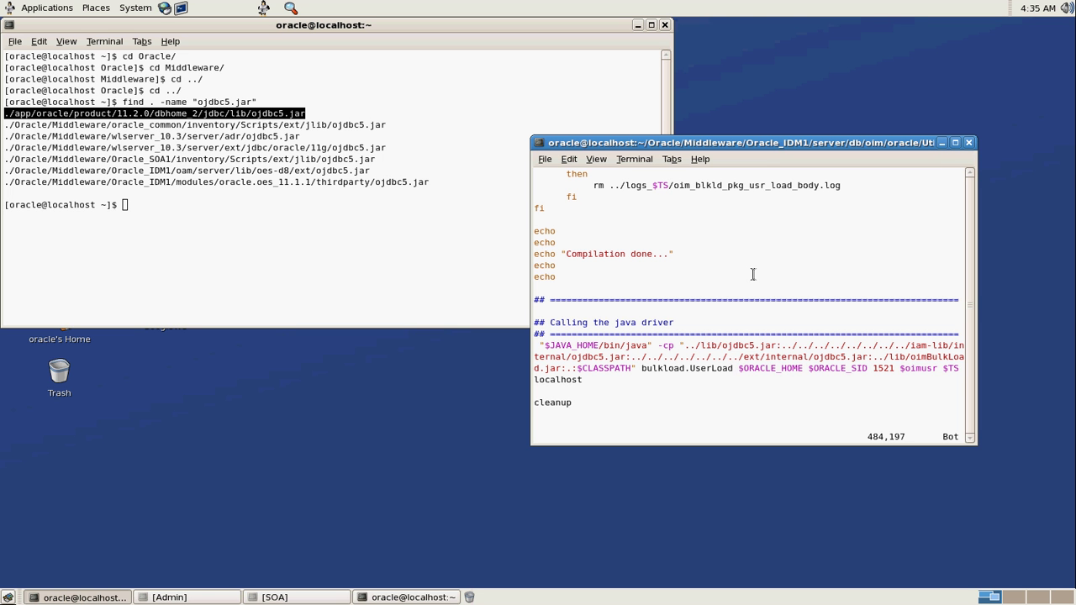
key("Right")
key("Right")
key("Right")
key("Right")
key("Right")
key("Right")
key("Right")
key("Right")
key("Right")
key("Right")
key("Right")
key("Right")
key("Right")
key("Right")
key("Right")
key("Right")
key("Left")
key("Right")
key("Right")
key("Right")
key("Right")
key("Right")
key("Right")
key("Right")
key("Right")
key("Right")
key("Right")
Save the edited script with :wq and rerun the bulk-load command
type(":wq")
key("Return")
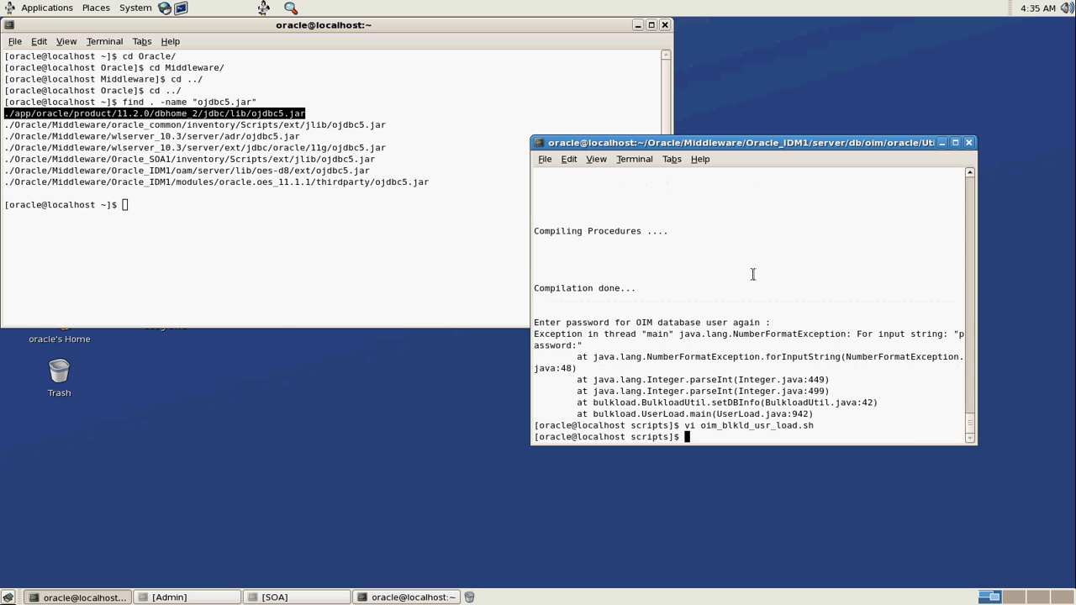
key("Up")
key("Up")
key("Return")
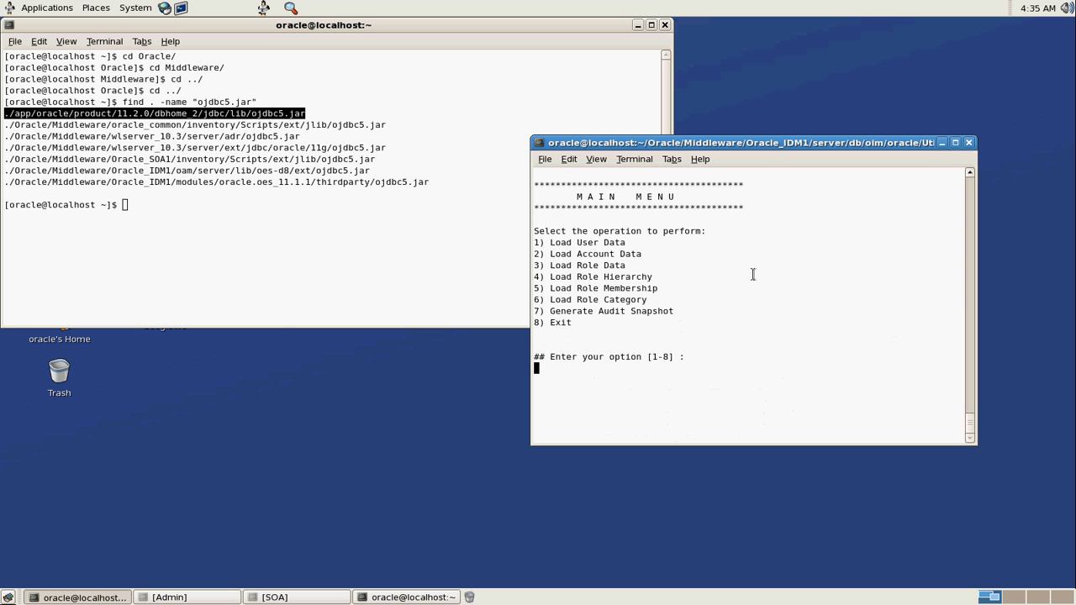
Choose the user load, keep default ORACLE_HOME, connect to //172.0.0.1:1521/orcl as DEV_OIM
type("1")
key("Return")
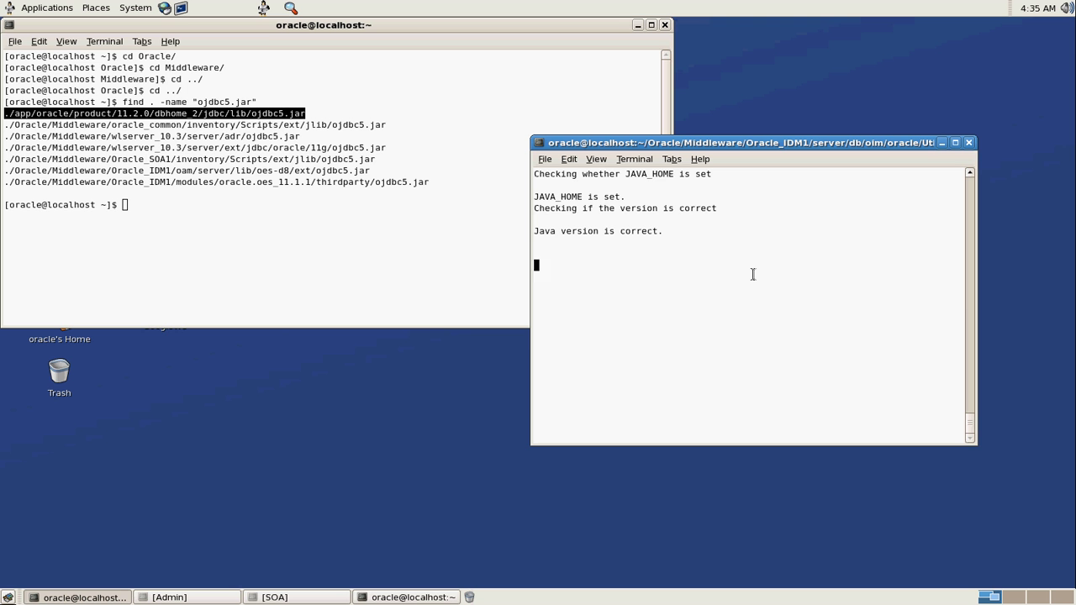
key("Return")
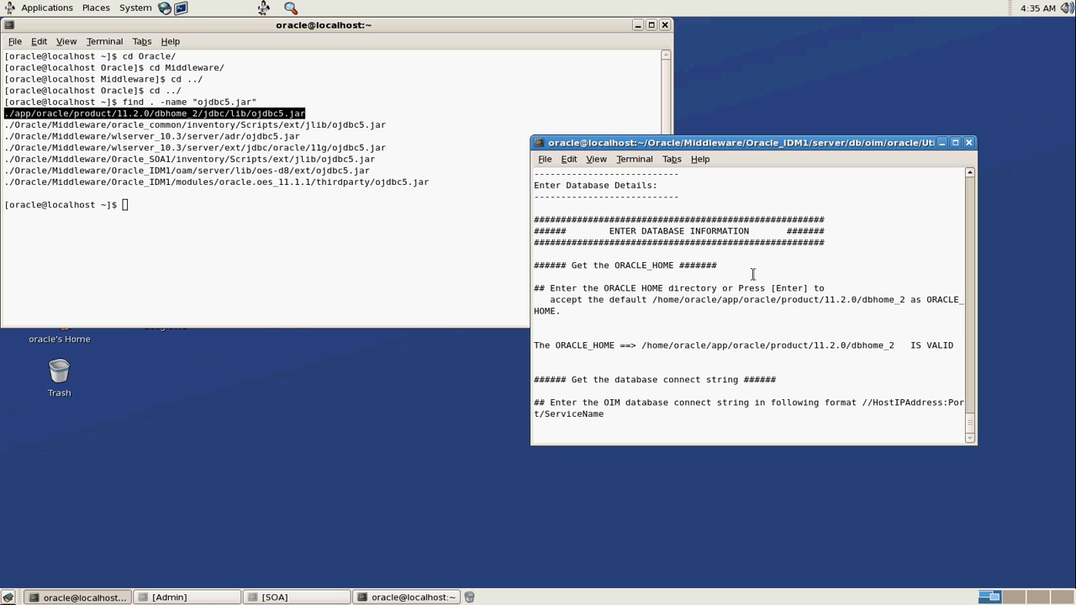
type("//172.0.0.1:1521/orcl")
key("Return")
type("DEV_OIM")
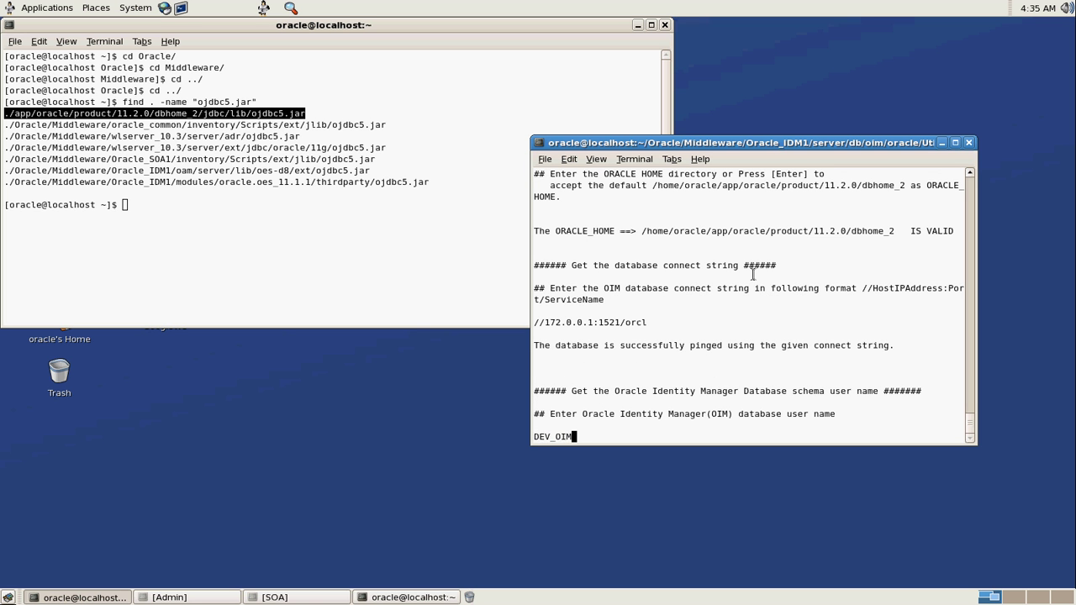